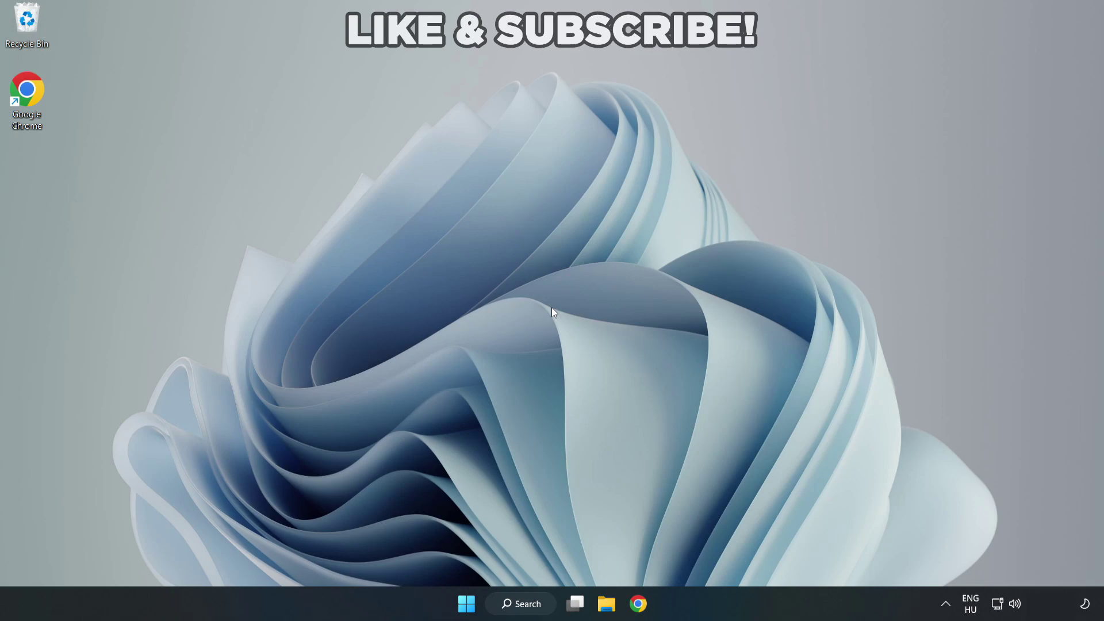
# Step: Search Windows for 'device manager' and launch Device Manager from the results
pyautogui.click(528, 608)
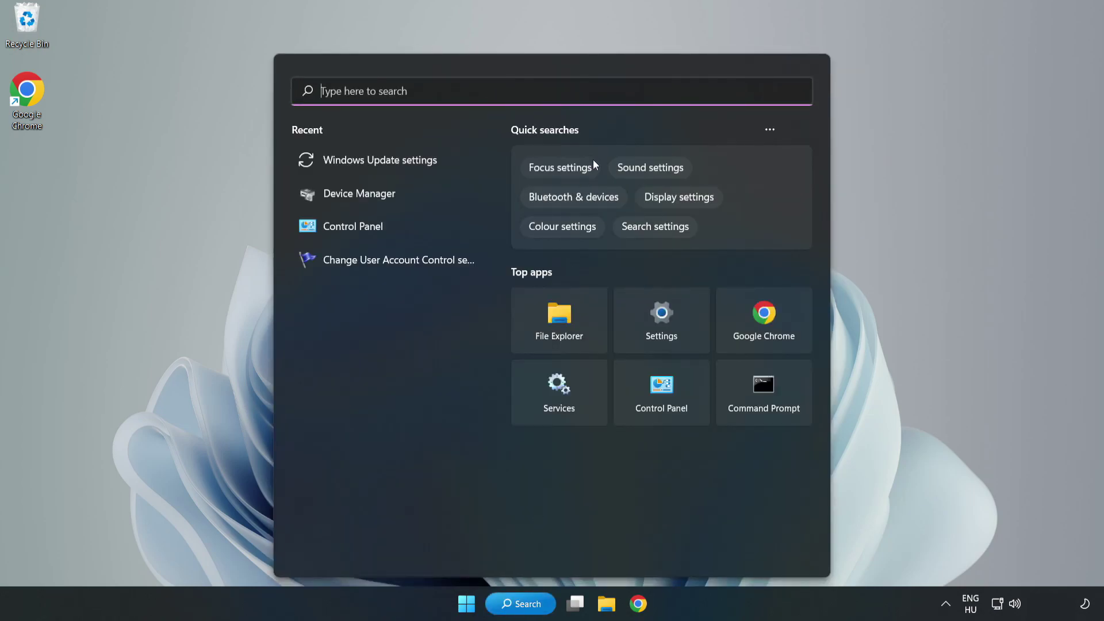
pyautogui.write('device m')
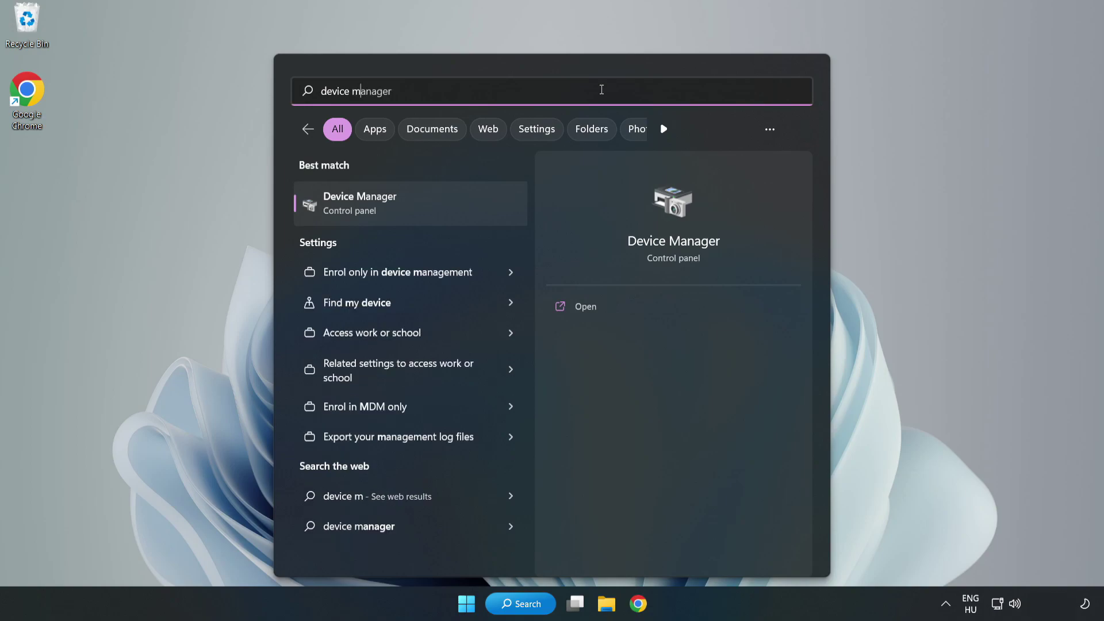
pyautogui.write('anager')
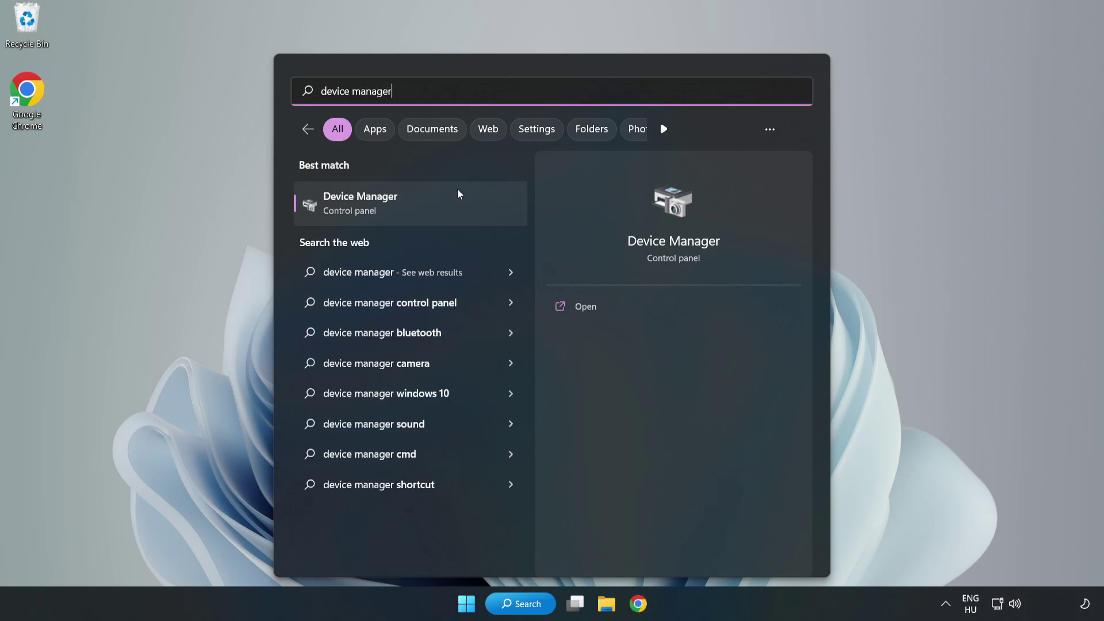
pyautogui.click(411, 213)
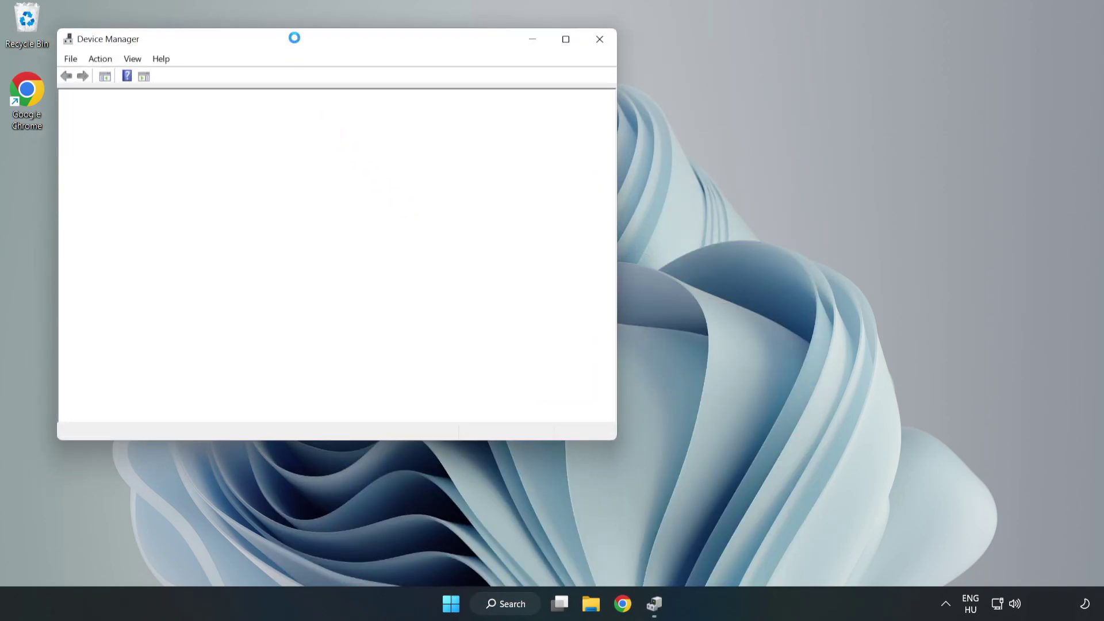
# Step: Auto-search for a VMware SVGA 3D driver under Display adapters; the best driver is already installed
pyautogui.moveTo(296, 40); pyautogui.dragTo(494, 100)
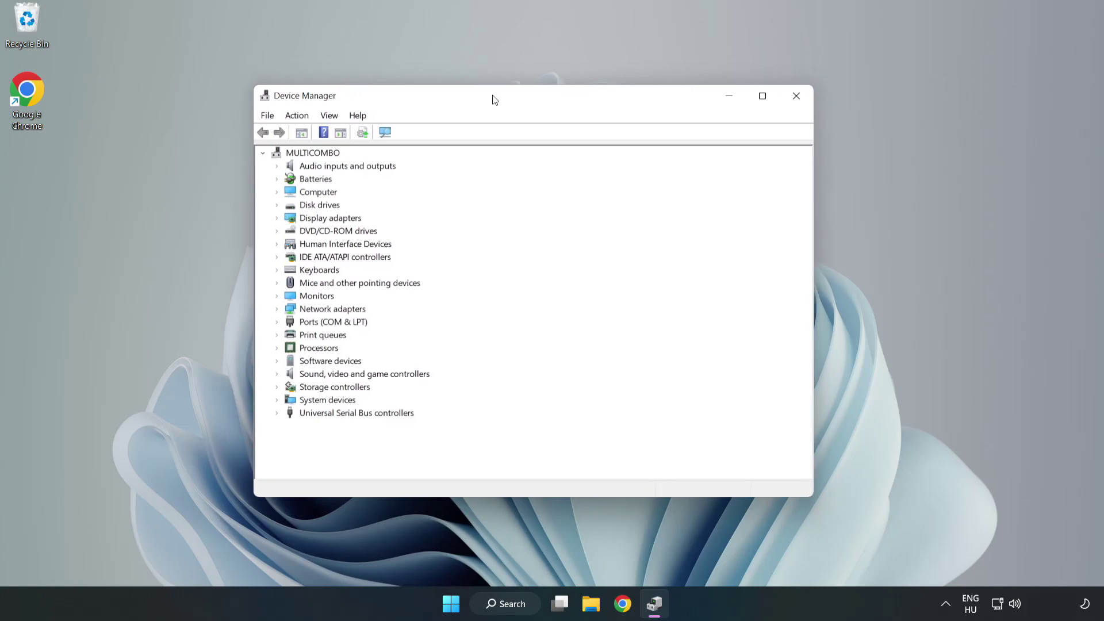
pyautogui.click(296, 219)
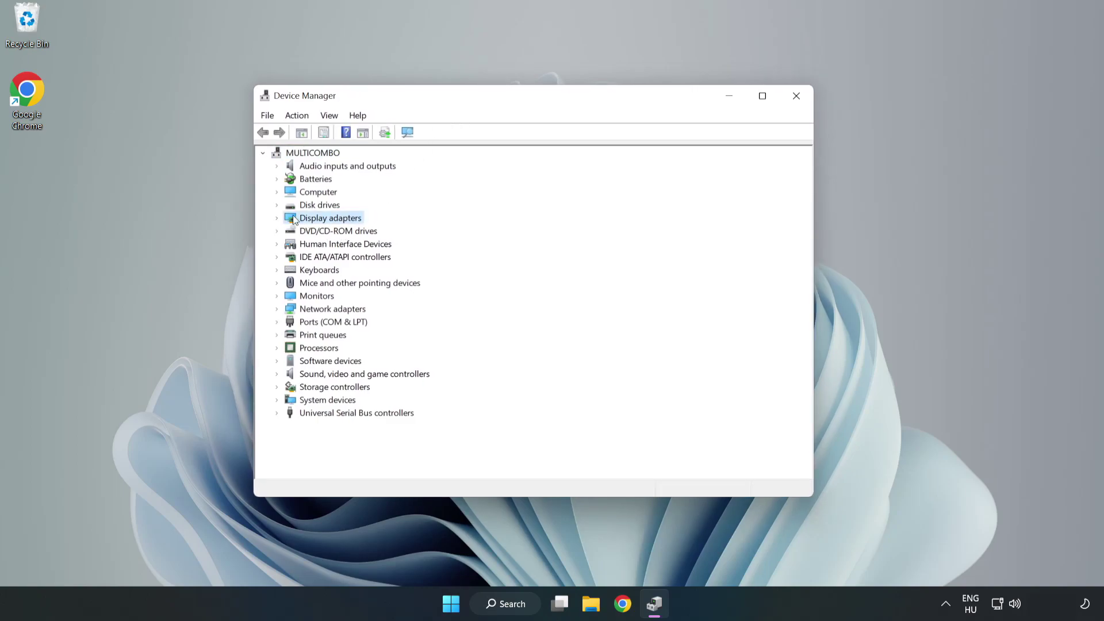
pyautogui.click(277, 219)
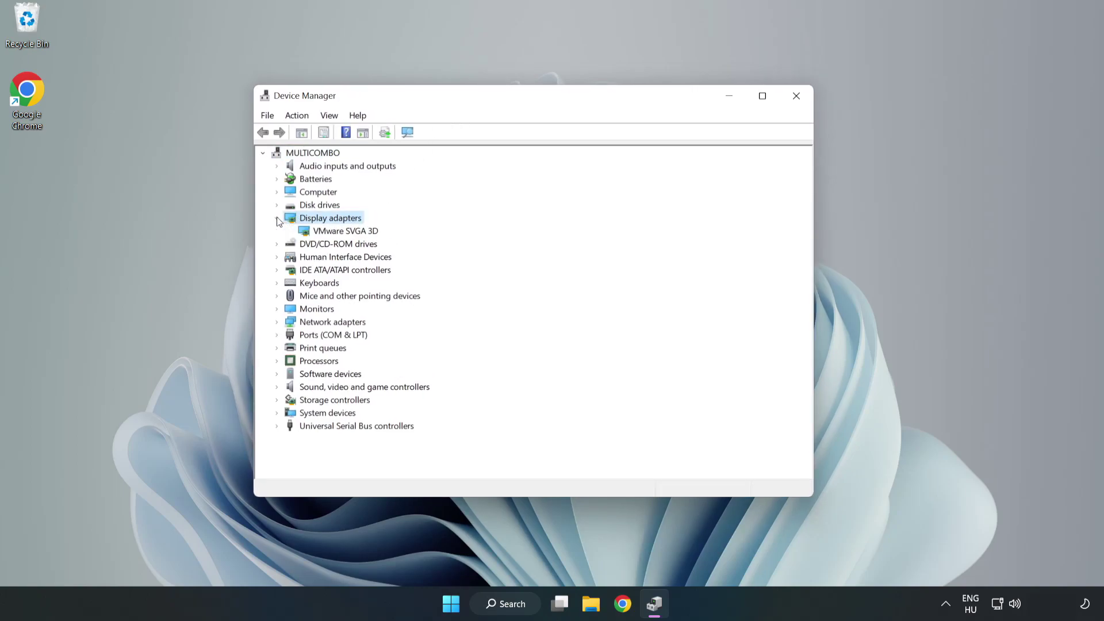
pyautogui.click(307, 231)
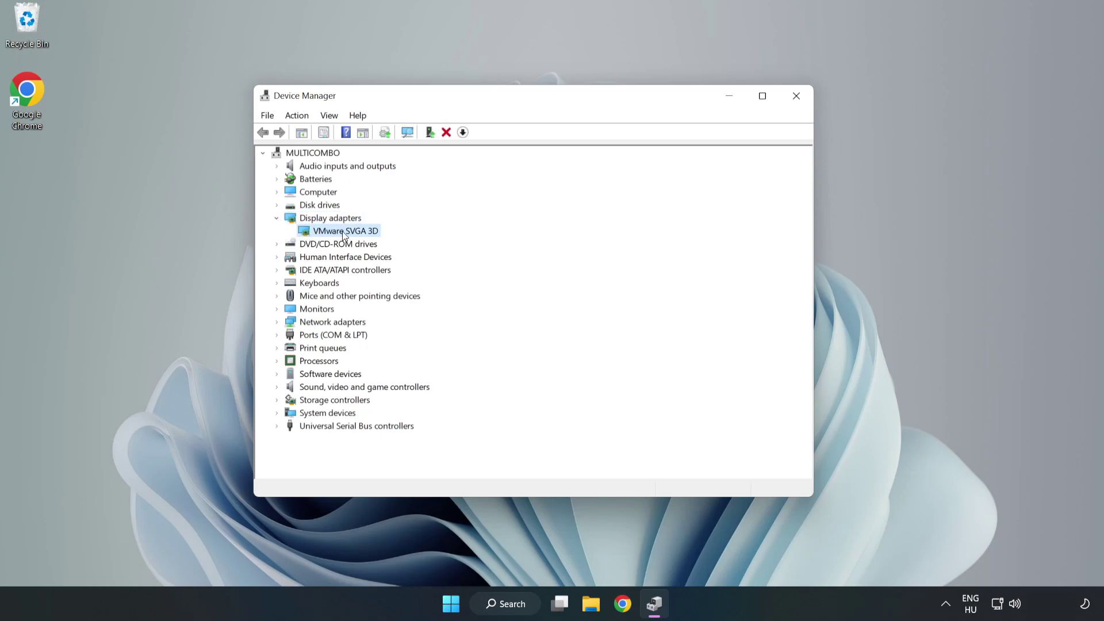
pyautogui.rightClick(343, 233)
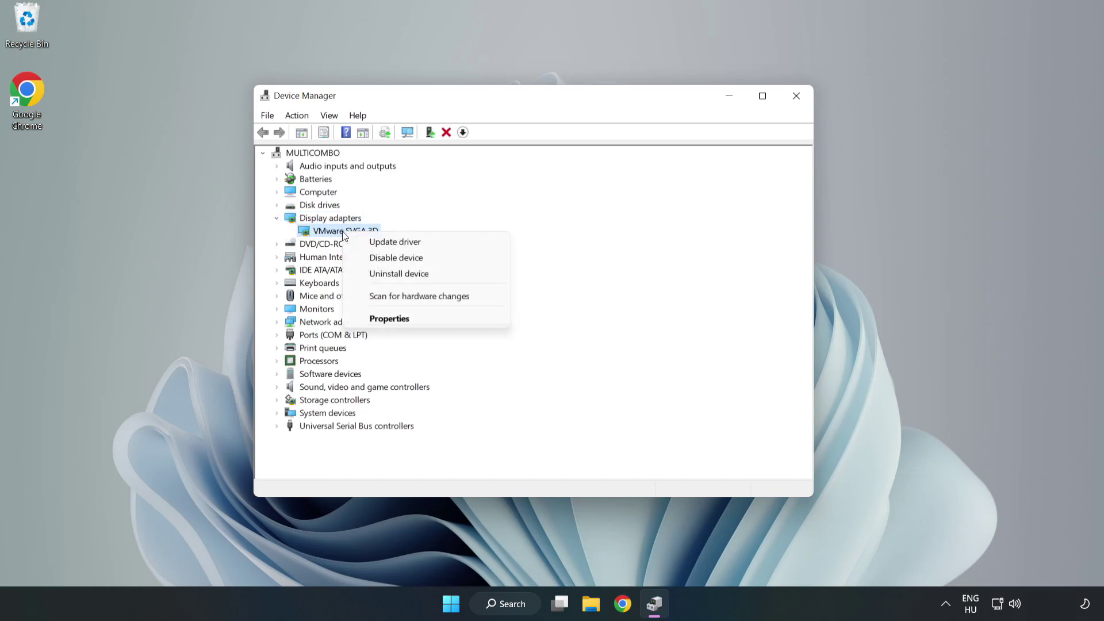
pyautogui.click(428, 243)
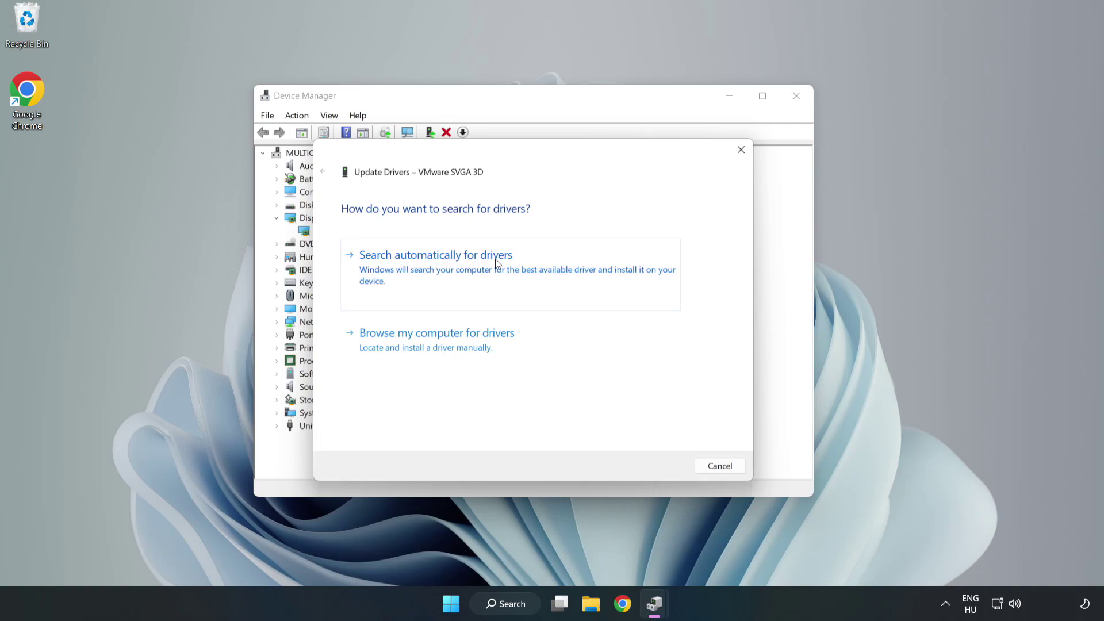
pyautogui.click(439, 269)
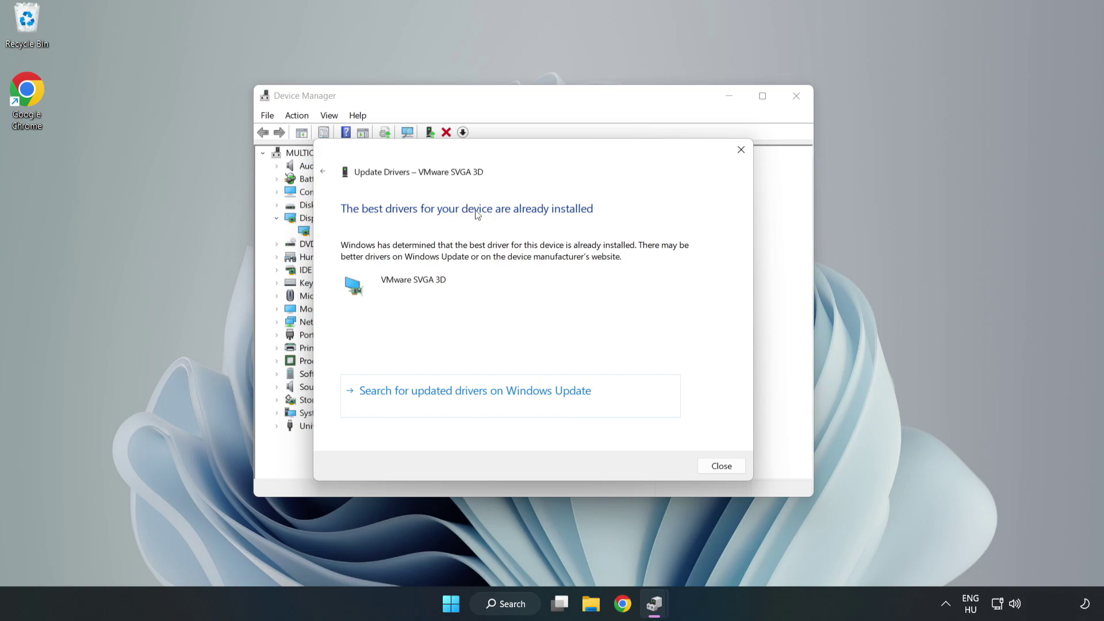
pyautogui.click(723, 467)
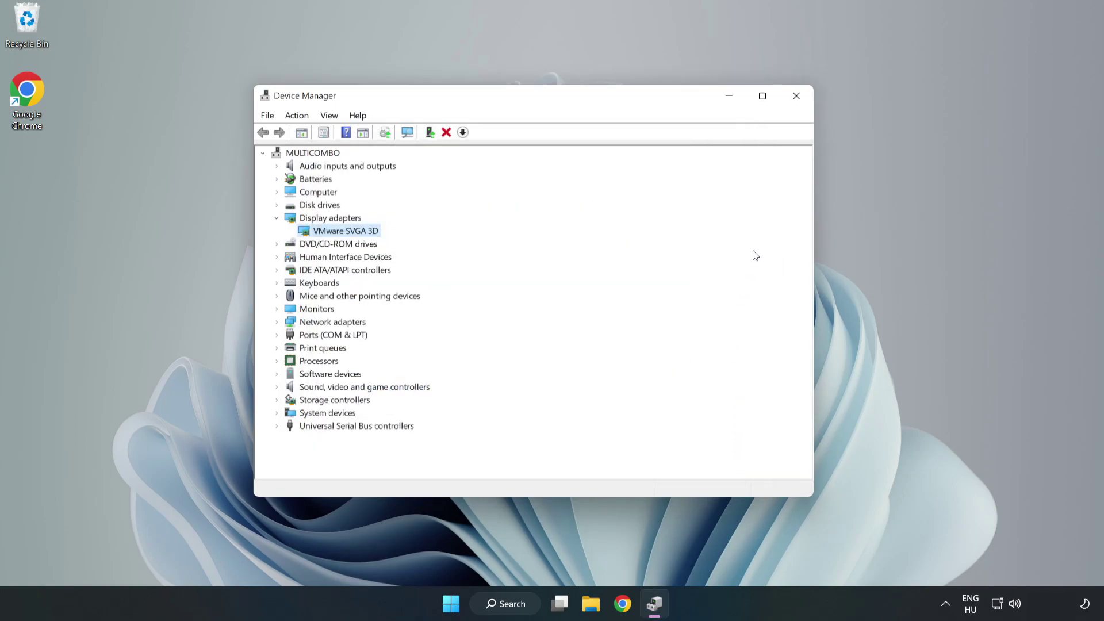
# Step: Close Device Manager and search Windows for 'updates'
pyautogui.click(797, 98)
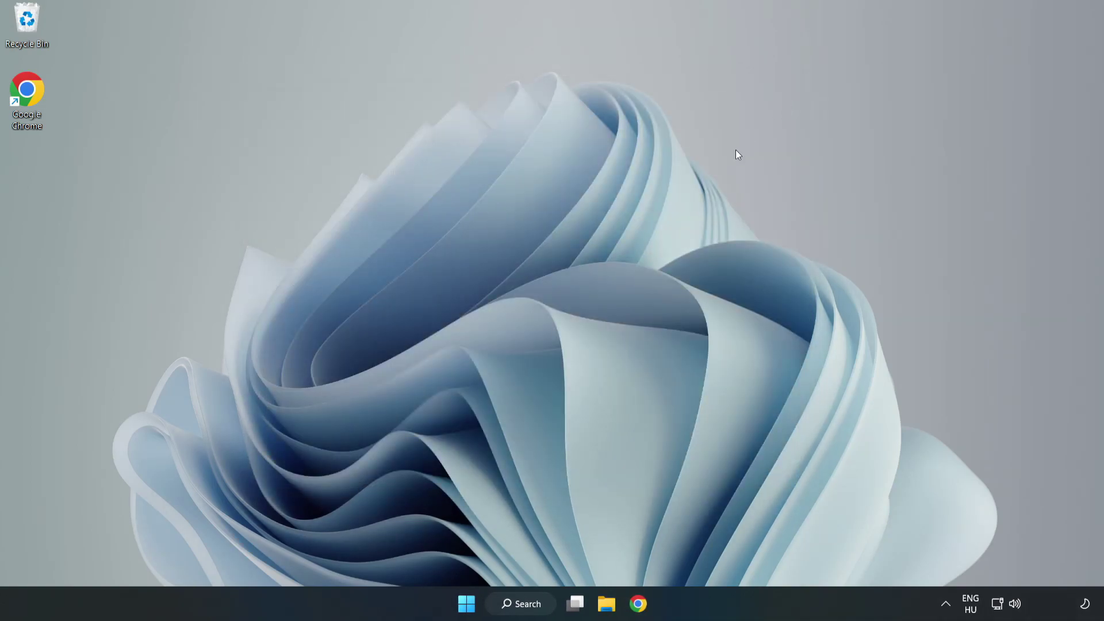
pyautogui.click(526, 604)
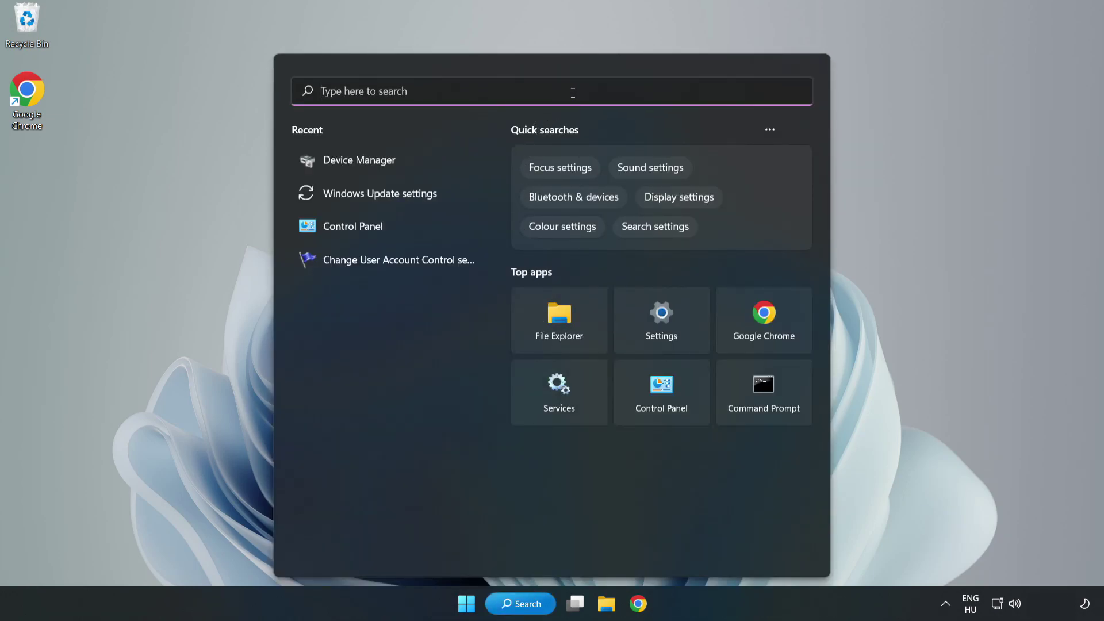
pyautogui.write('updates')
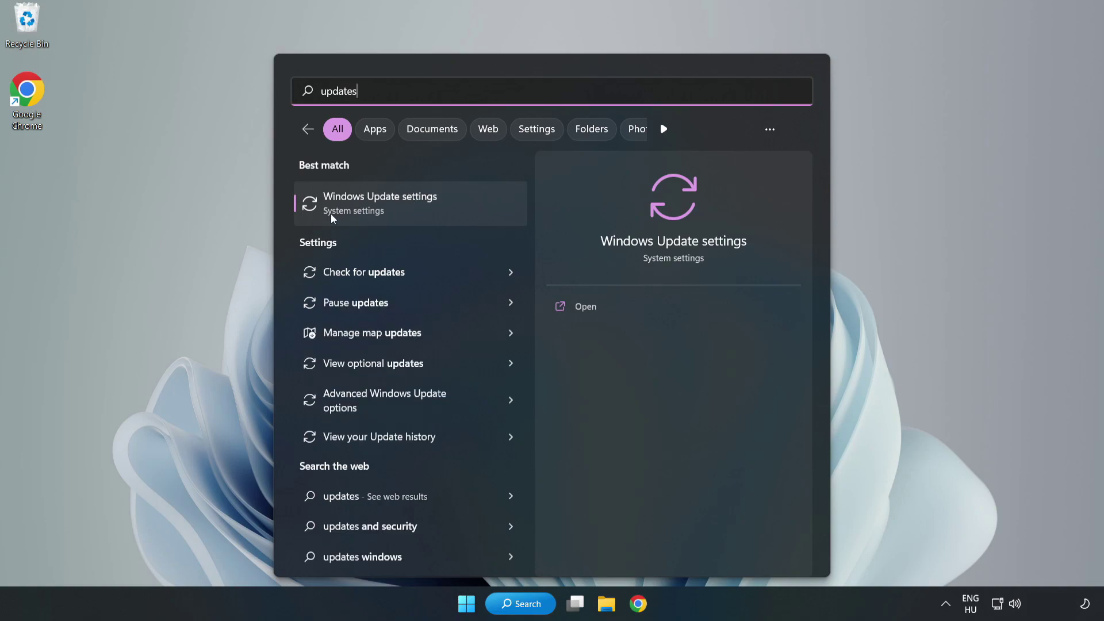
# Step: Open Windows Update settings maximized and check for updates, confirming the PC is up to date
pyautogui.click(395, 209)
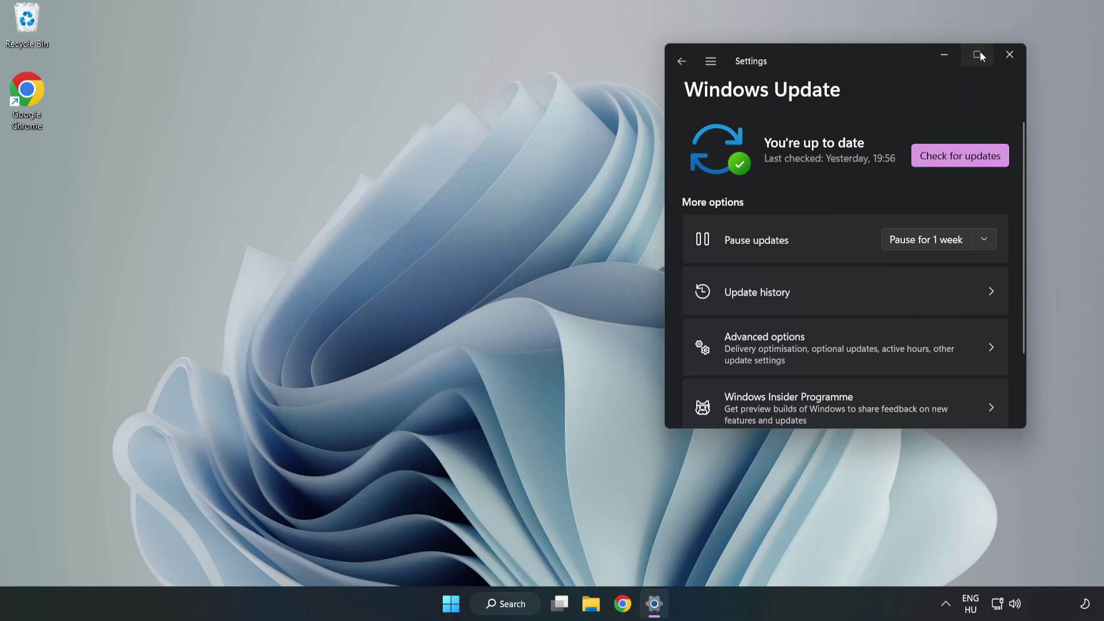
pyautogui.click(979, 52)
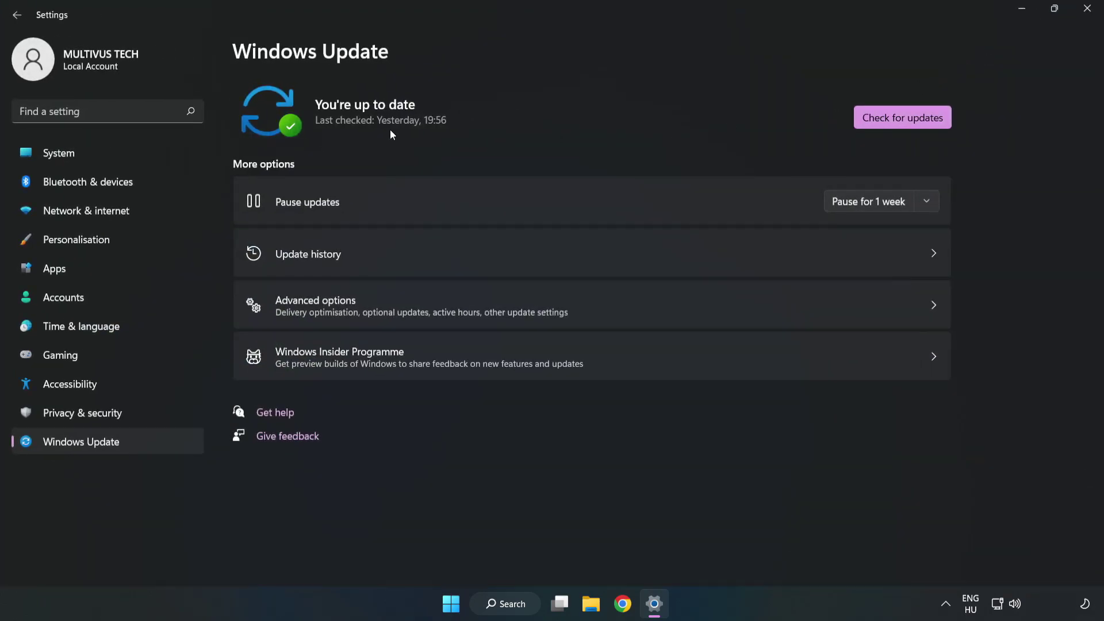
pyautogui.click(906, 120)
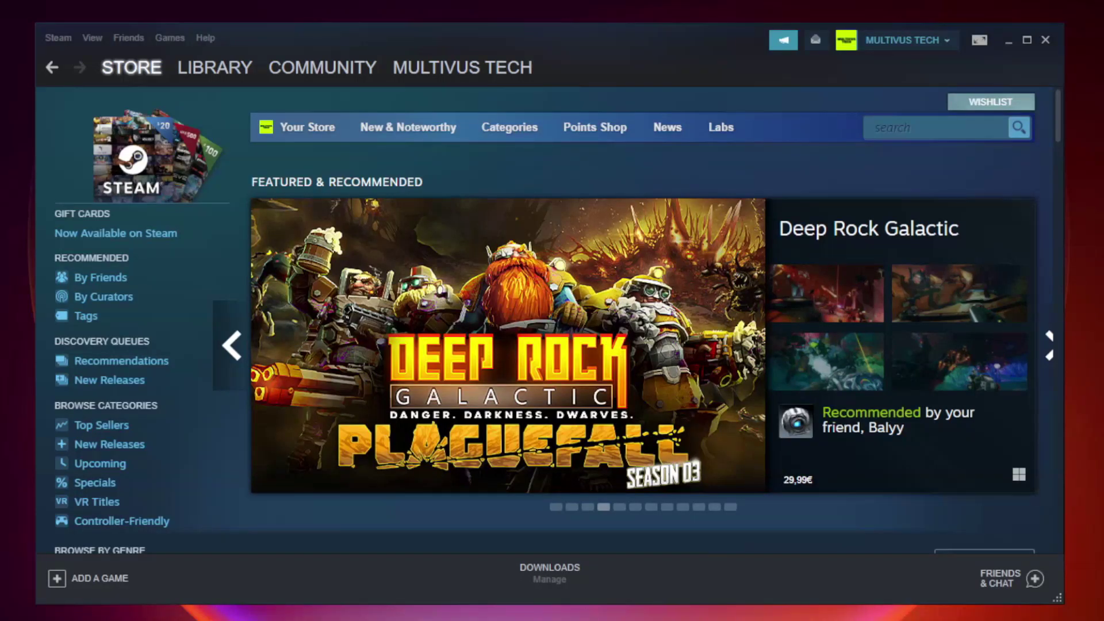
# Step: Show the Steam Library and bring up the context menu for YOUR NOT WORKING GAME
pyautogui.moveTo(240, 69)
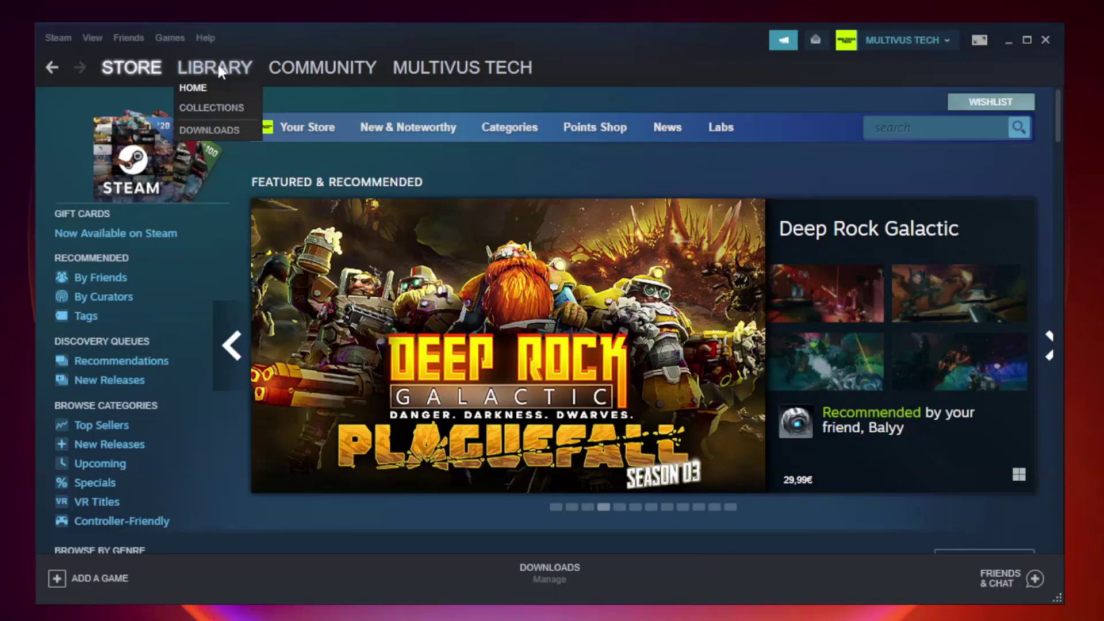
pyautogui.click(223, 73)
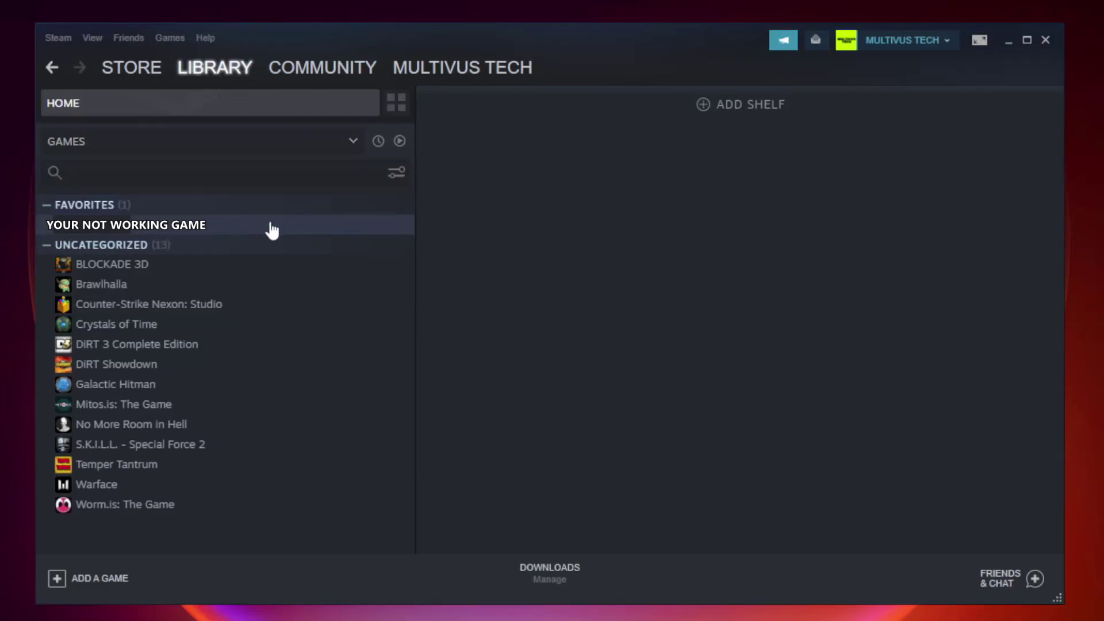
pyautogui.rightClick(239, 229)
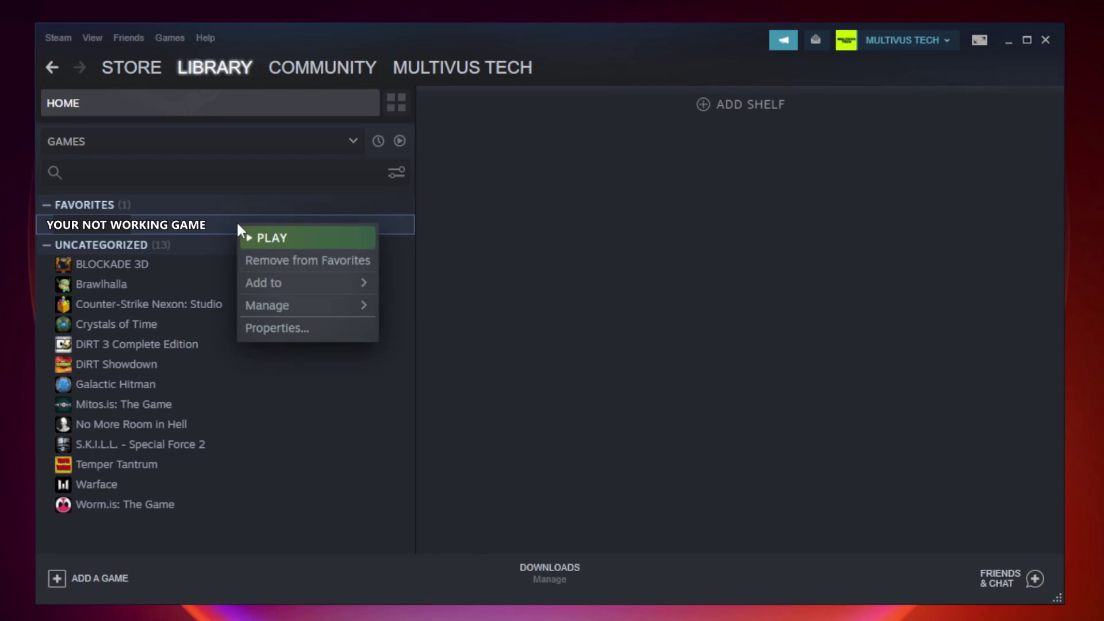
# Step: Verify the integrity of Unturned's local files in Steam; all 9192 files validate
pyautogui.click(304, 326)
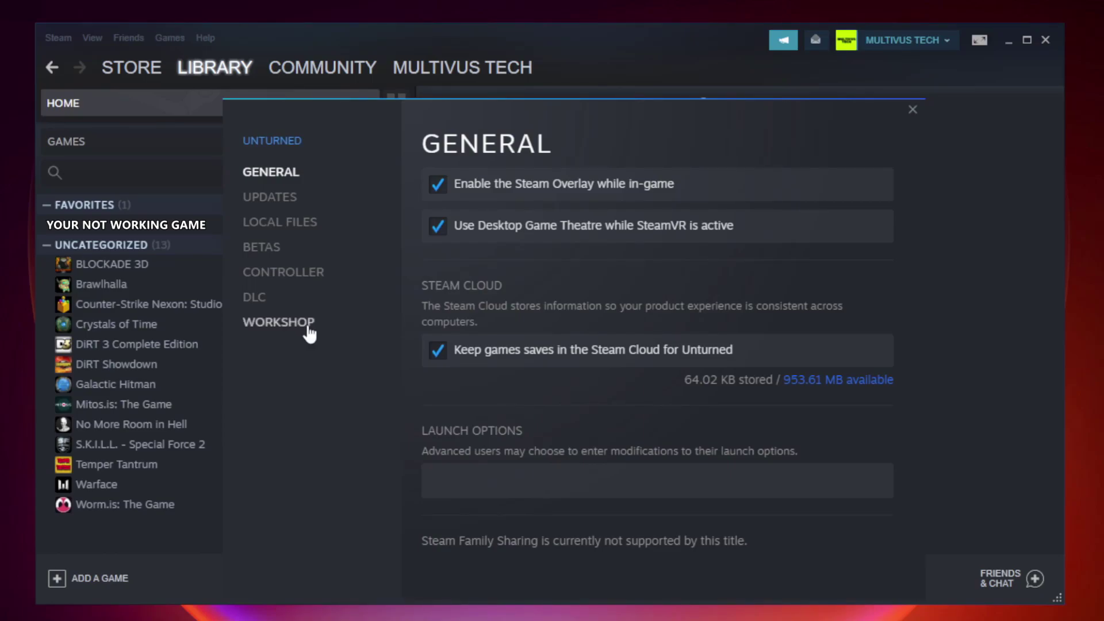
pyautogui.click(293, 229)
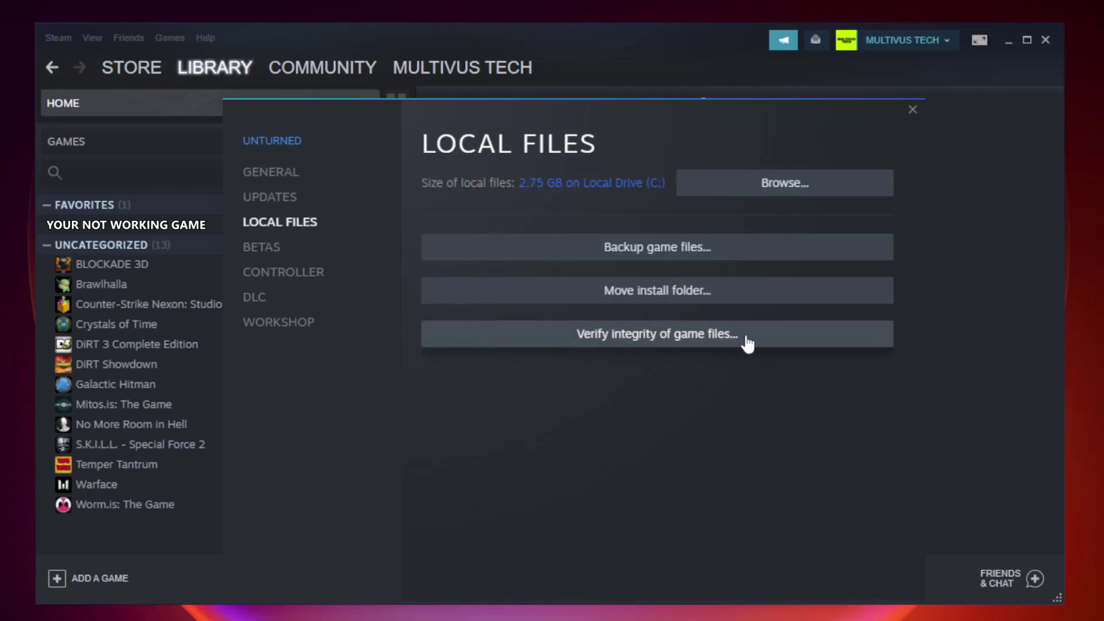
pyautogui.click(667, 339)
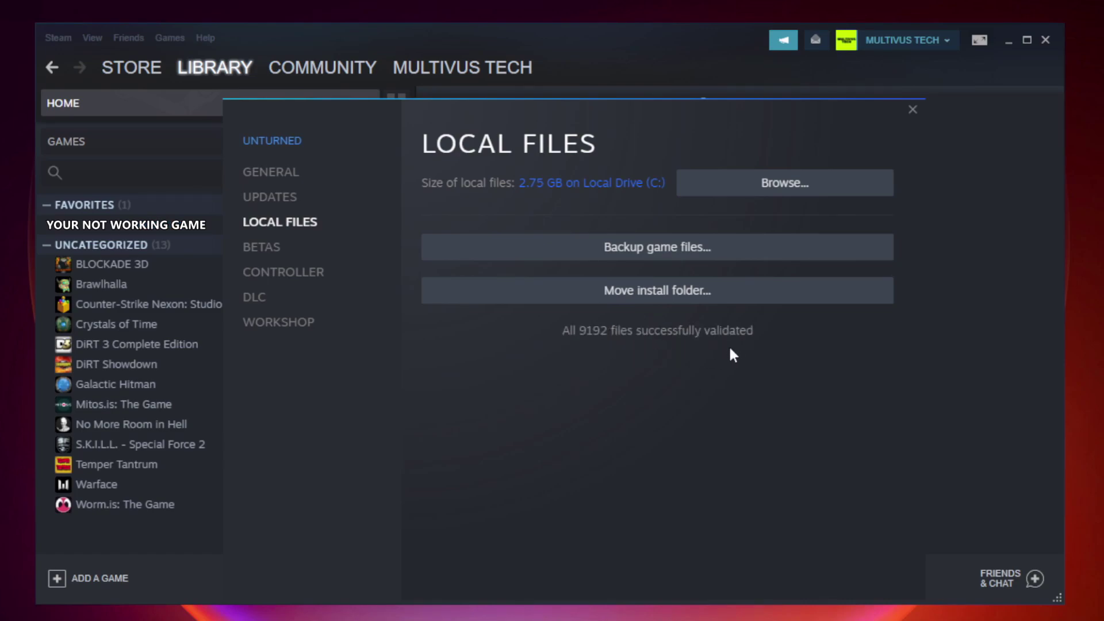
# Step: Open the game's install folder under steamapps\common and right-click the YOUR NOT WORKING GAME shortcut
pyautogui.click(789, 195)
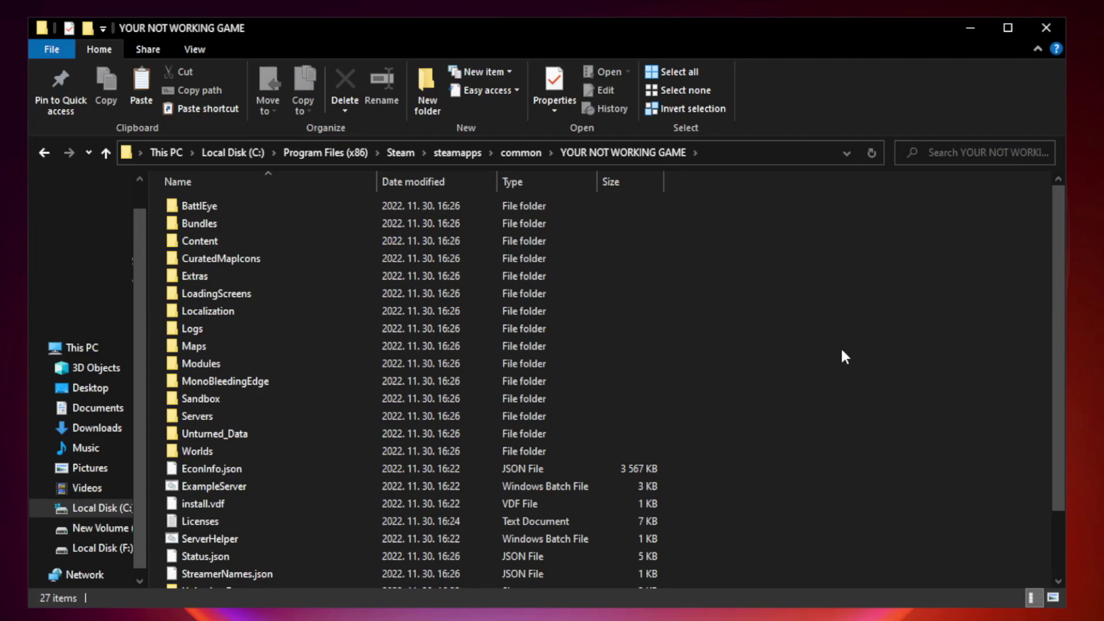
pyautogui.moveTo(1059, 302); pyautogui.dragTo(1061, 401)
pyautogui.click(439, 579)
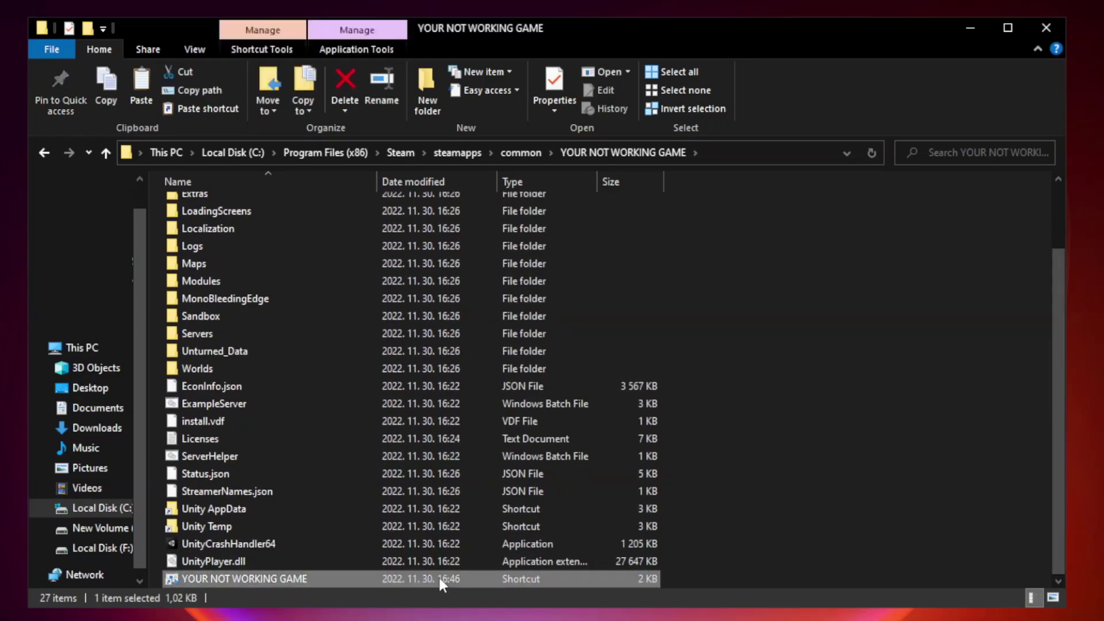
pyautogui.rightClick(377, 582)
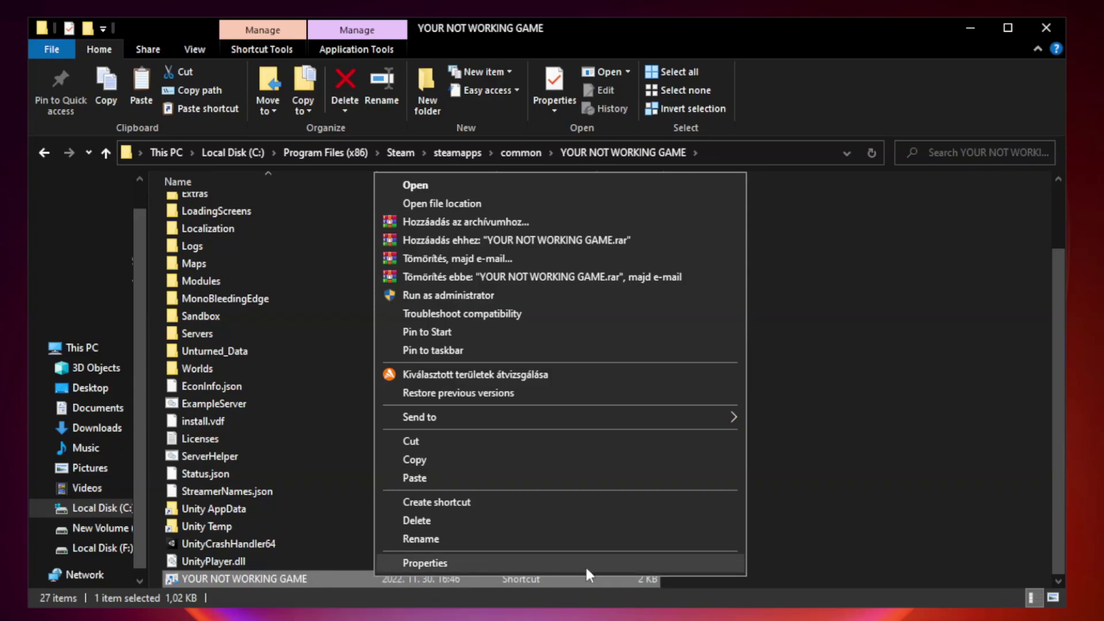
# Step: Set the game shortcut to Windows 8 compatibility, run as administrator, fullscreen optimizations disabled
pyautogui.click(557, 563)
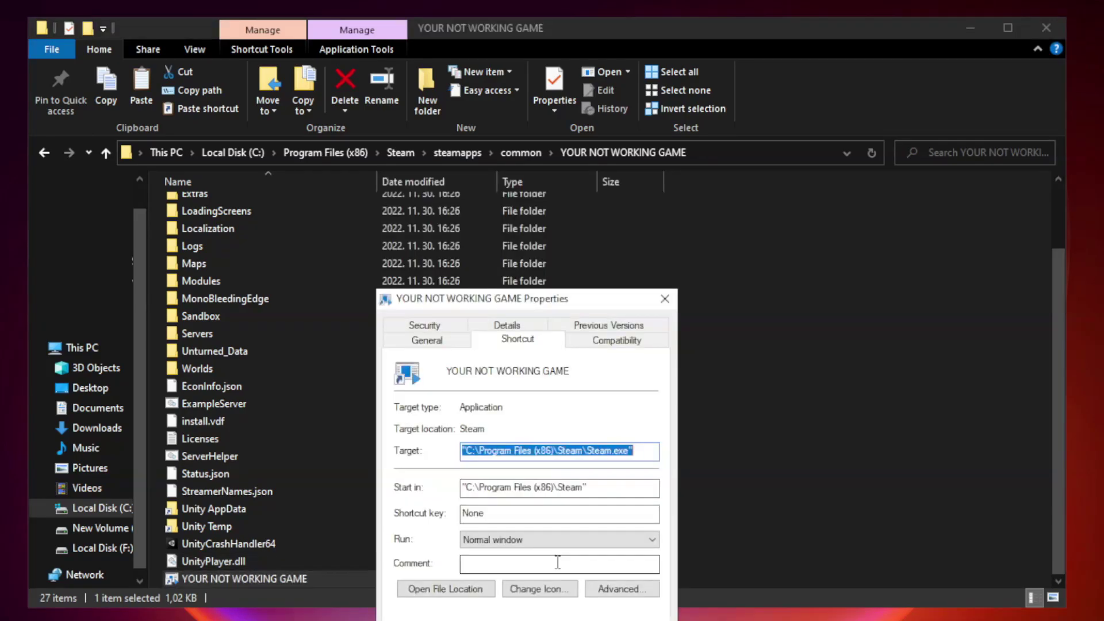
pyautogui.moveTo(549, 305); pyautogui.dragTo(549, 127)
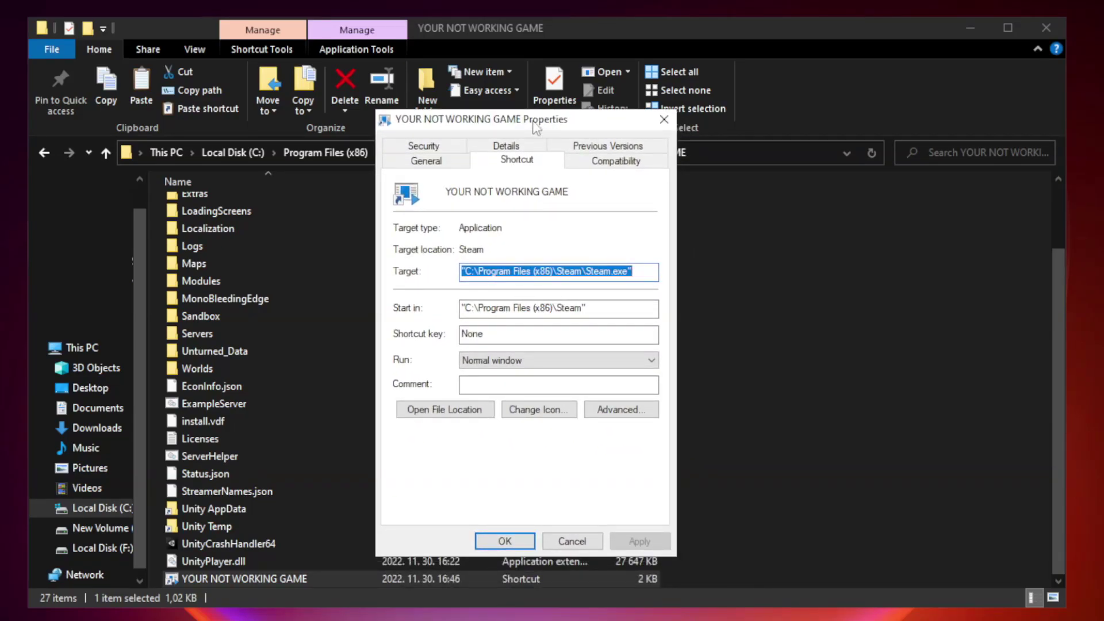
pyautogui.click(614, 167)
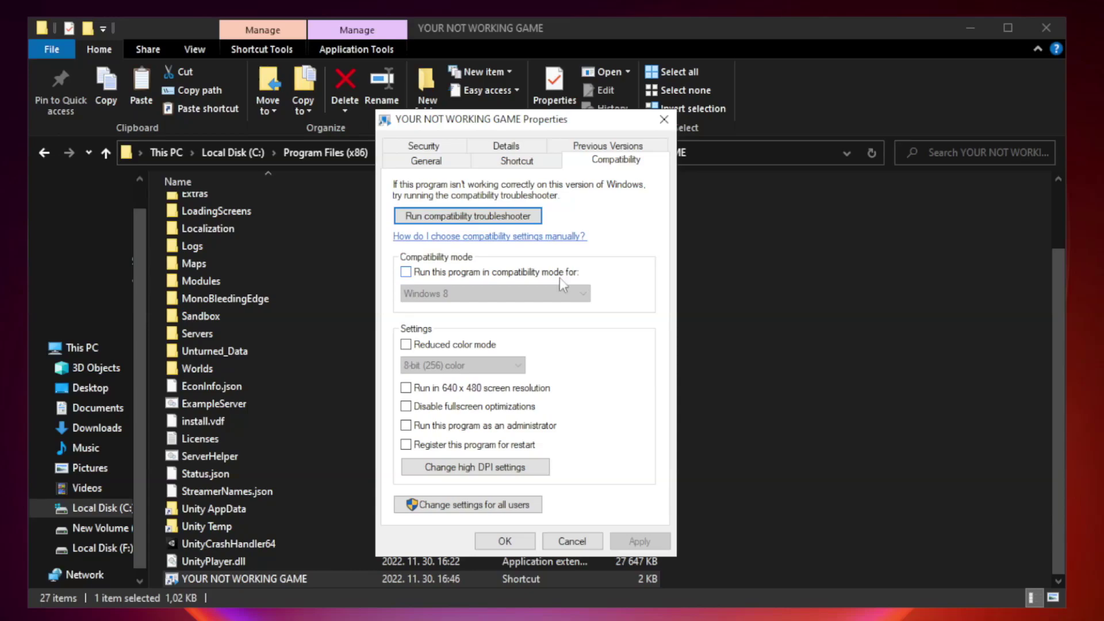
pyautogui.click(439, 274)
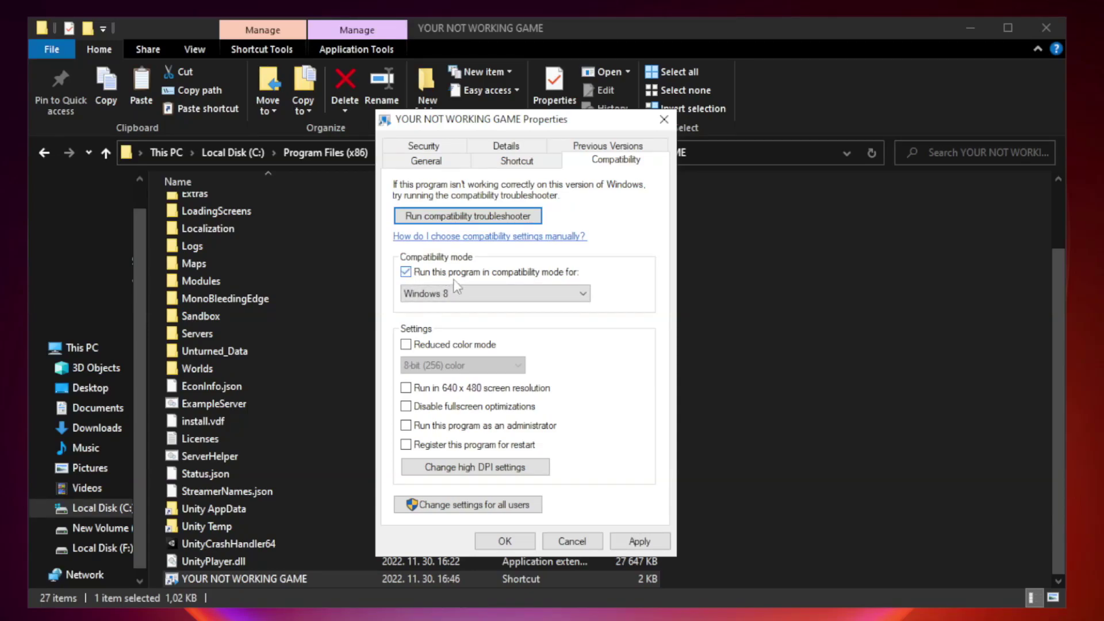
pyautogui.click(494, 294)
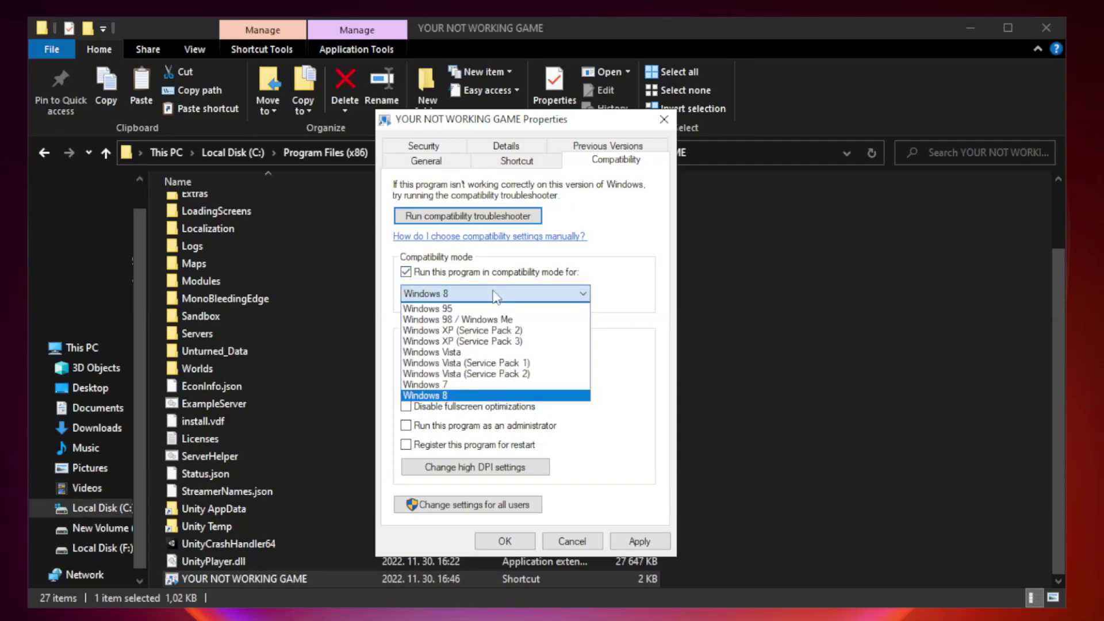
pyautogui.click(467, 395)
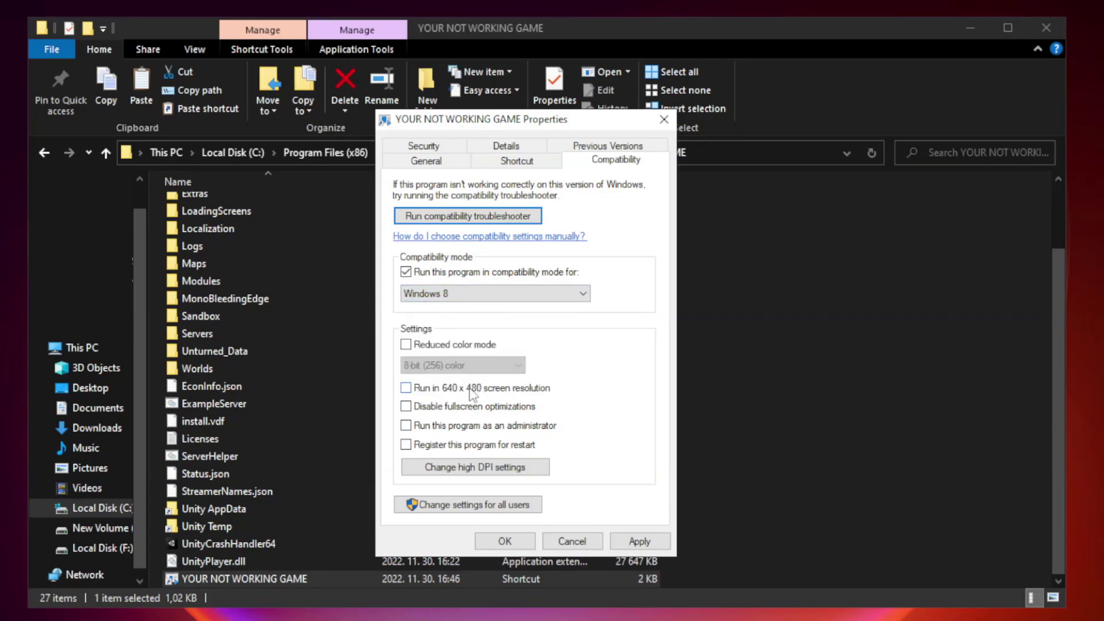
pyautogui.click(432, 412)
pyautogui.click(434, 428)
pyautogui.click(639, 541)
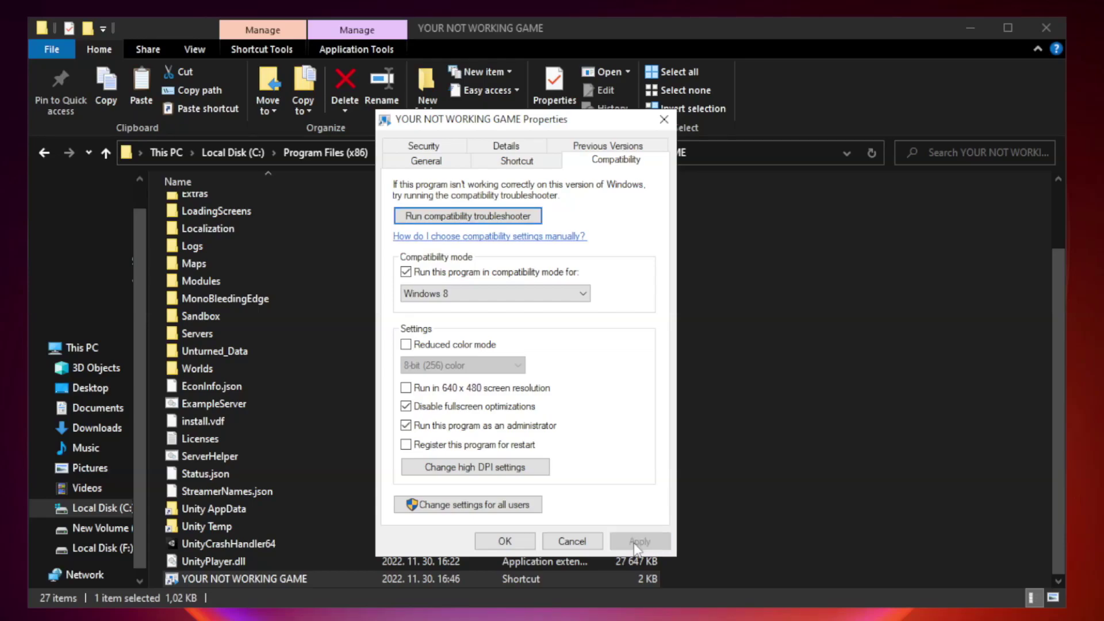
pyautogui.click(504, 542)
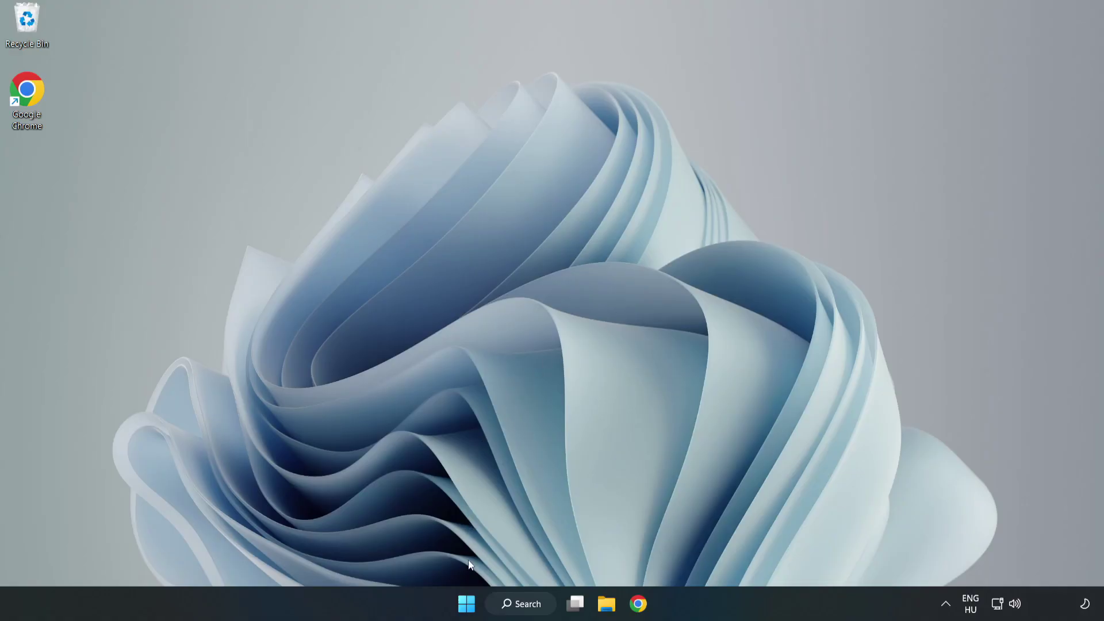
# Step: Open Task Manager from the Start quick-link menu on its Startup apps list
pyautogui.rightClick(468, 607)
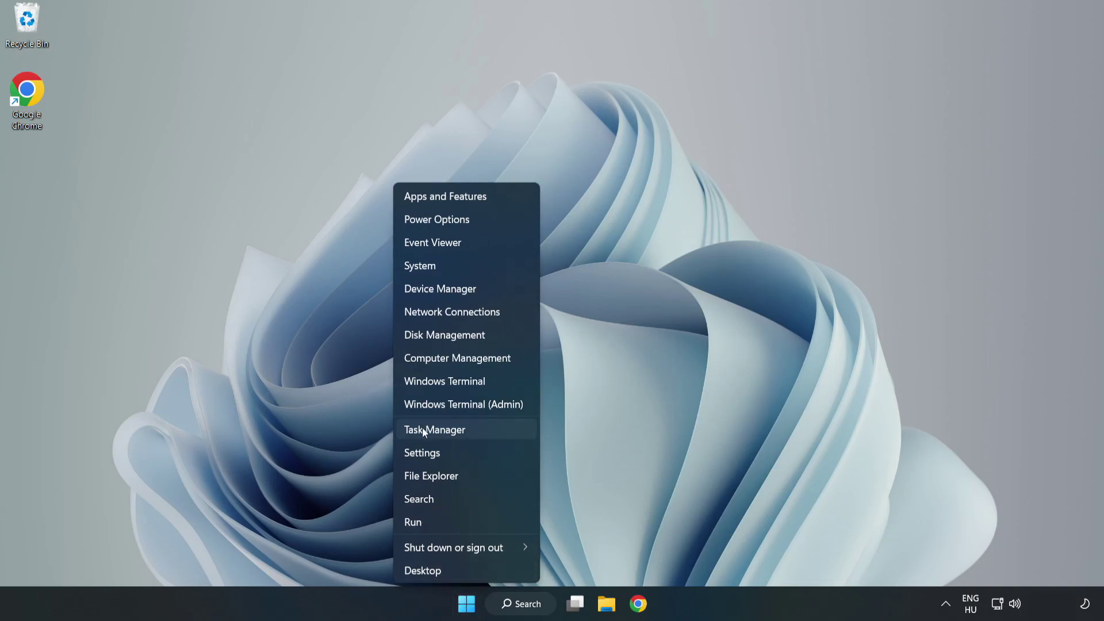
pyautogui.click(465, 432)
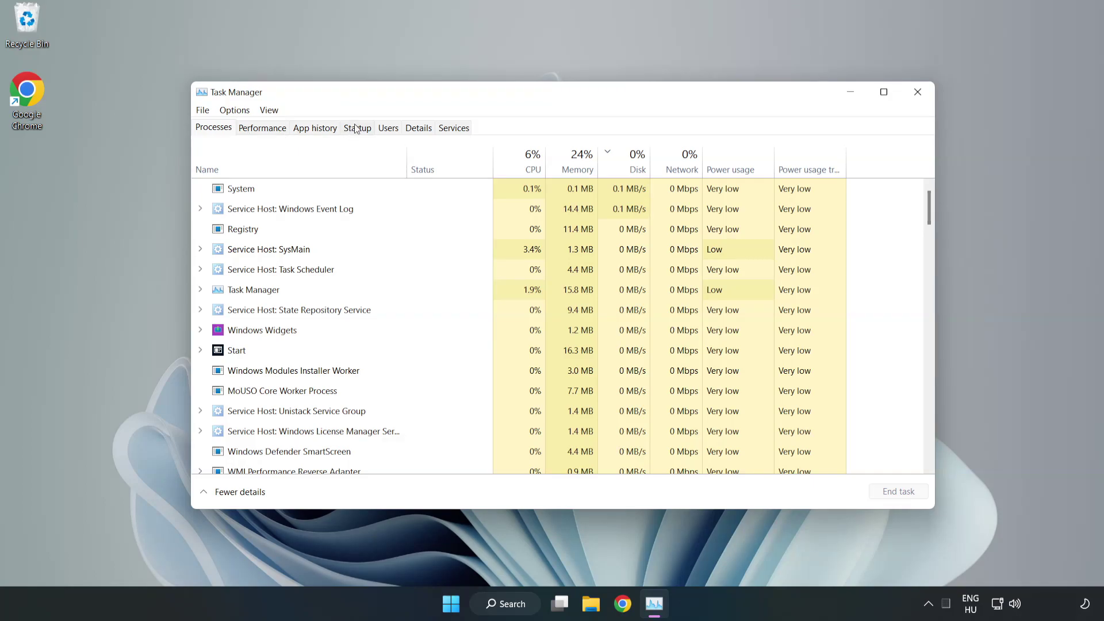
pyautogui.click(359, 130)
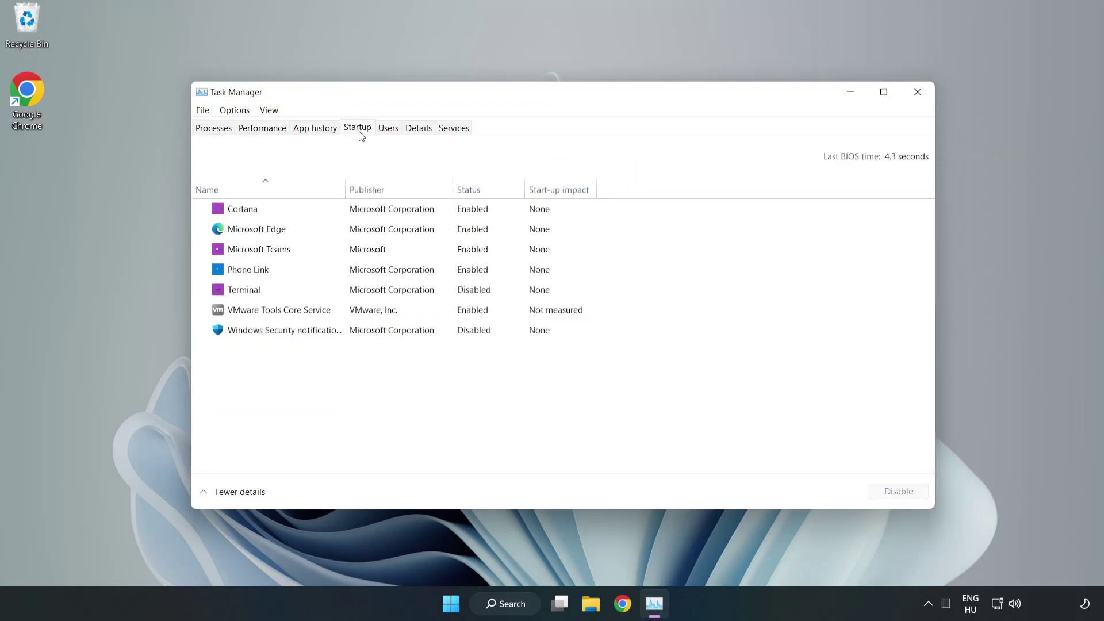
# Step: Disable Cortana, Microsoft Edge, Microsoft Teams and Phone Link at startup, then close Task Manager
pyautogui.click(380, 217)
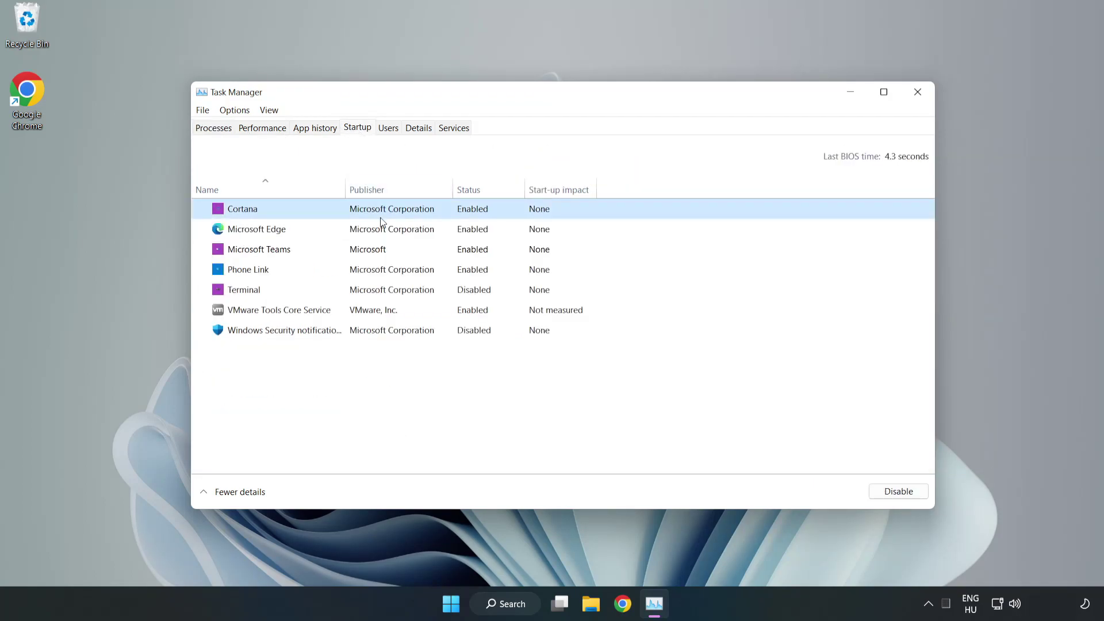
pyautogui.click(897, 492)
pyautogui.click(477, 228)
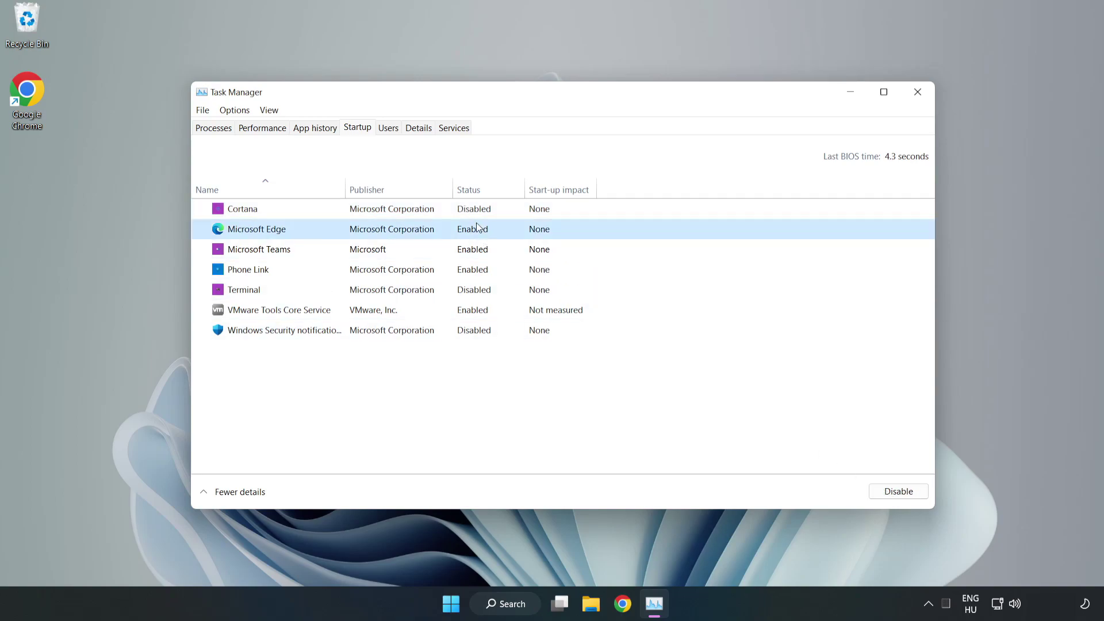
pyautogui.click(898, 491)
pyautogui.click(391, 251)
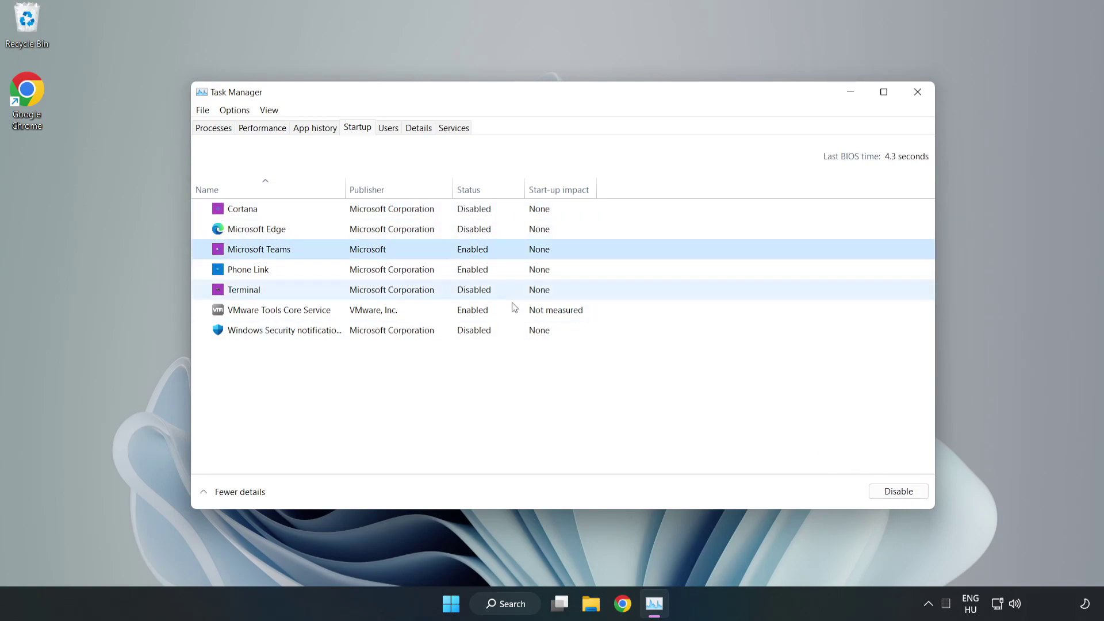
pyautogui.click(897, 491)
pyautogui.click(368, 271)
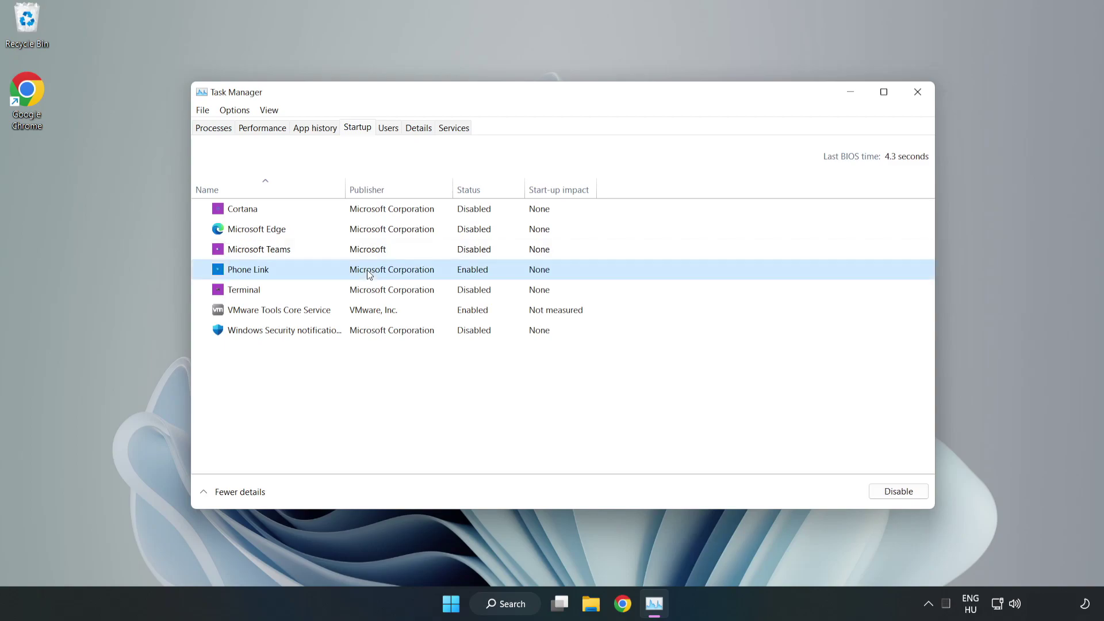
pyautogui.click(919, 493)
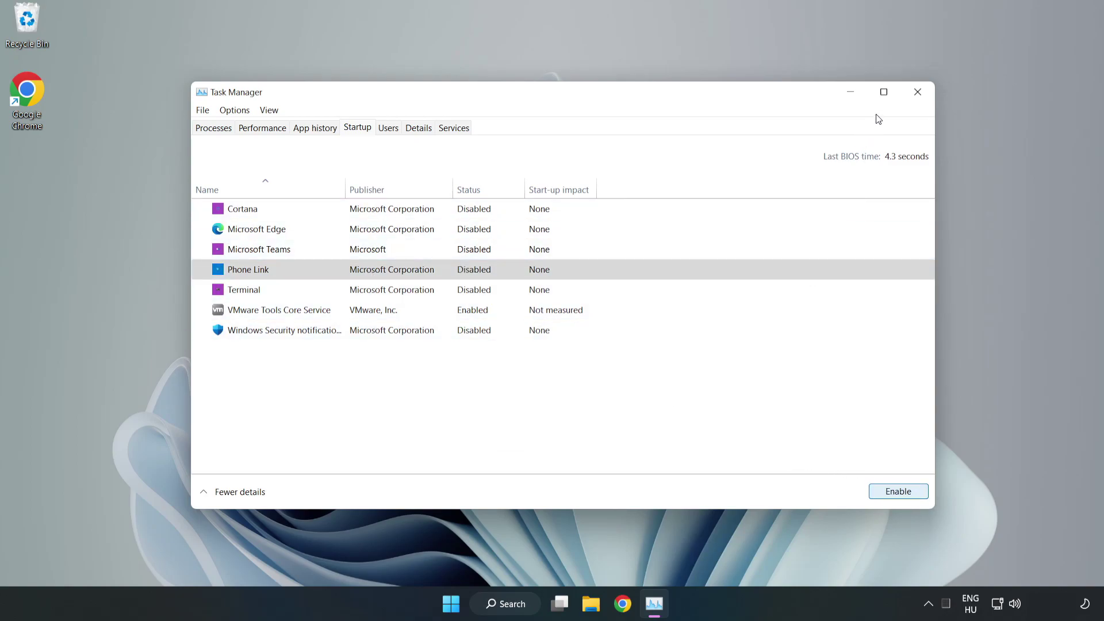
pyautogui.click(919, 93)
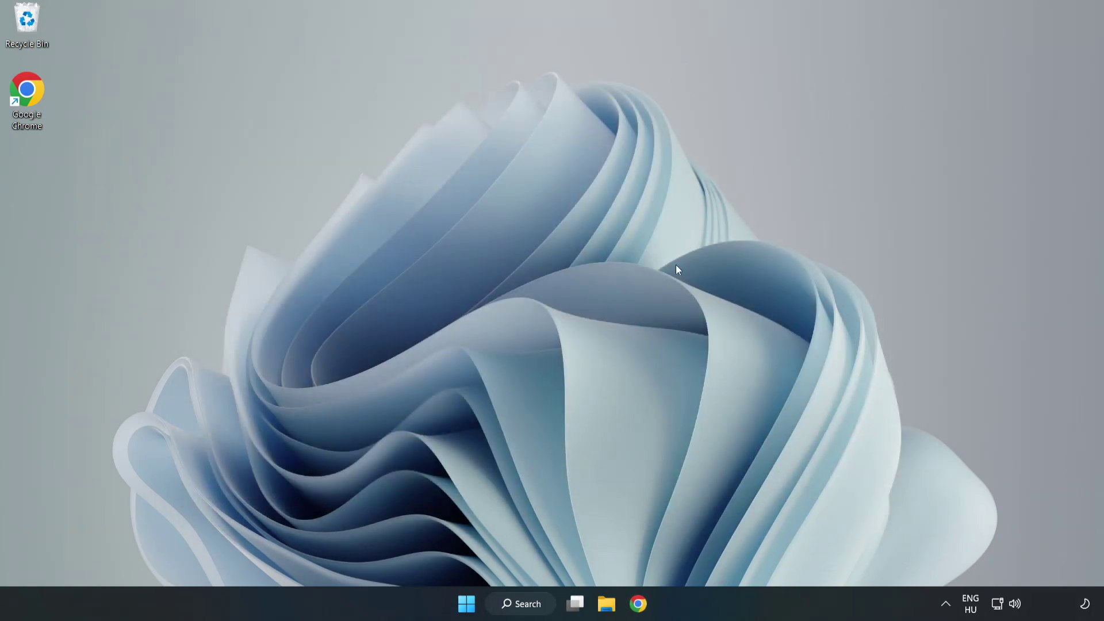
# Step: Download the DirectX End-User Runtime Web Installer (dxwebsetup.exe) in Chrome and run it
pyautogui.click(637, 604)
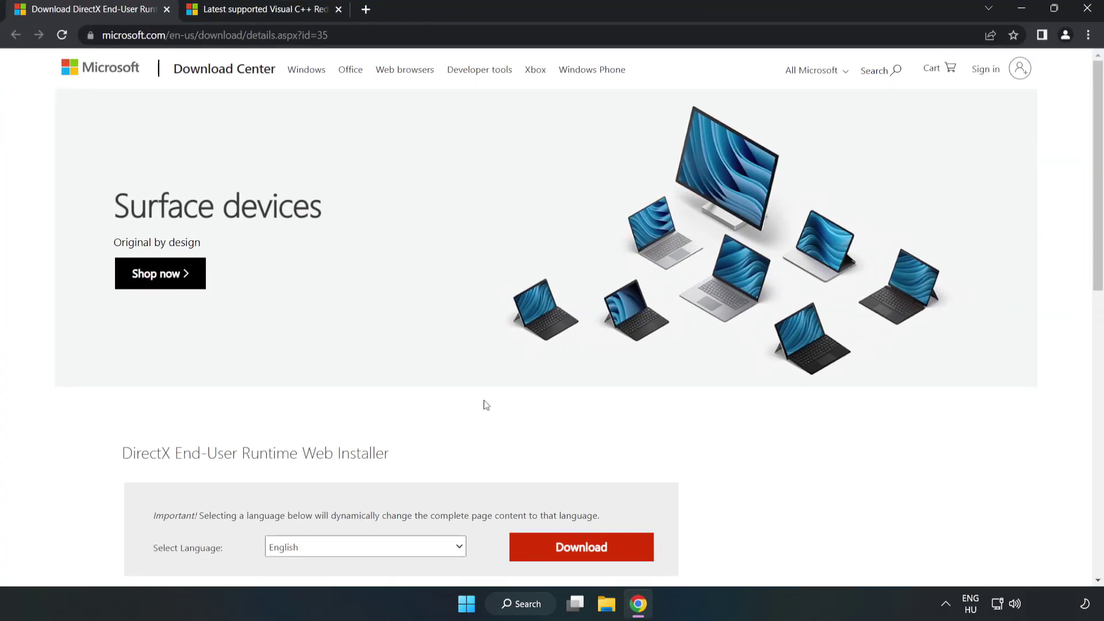
pyautogui.click(129, 35)
pyautogui.press('End')
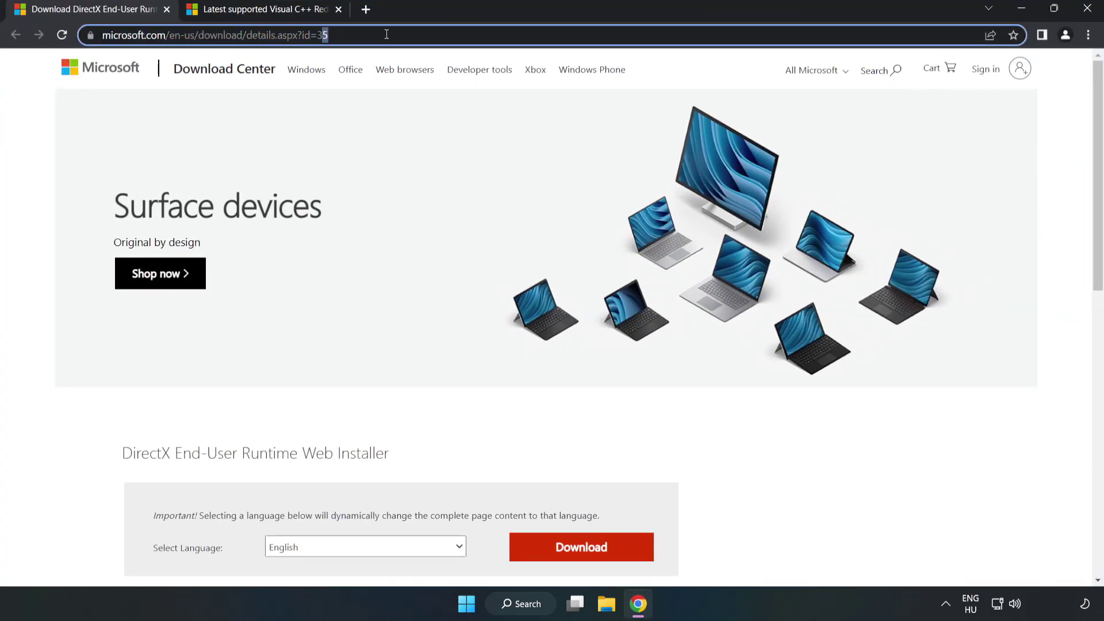
pyautogui.click(46, 132)
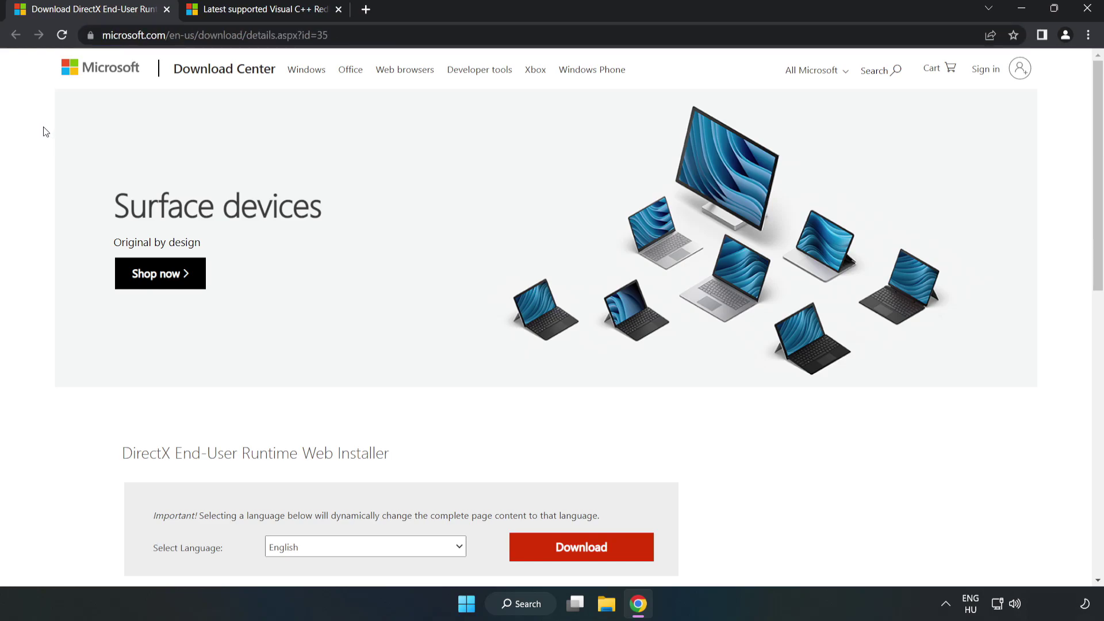
pyautogui.scroll(-3, 45, 131)
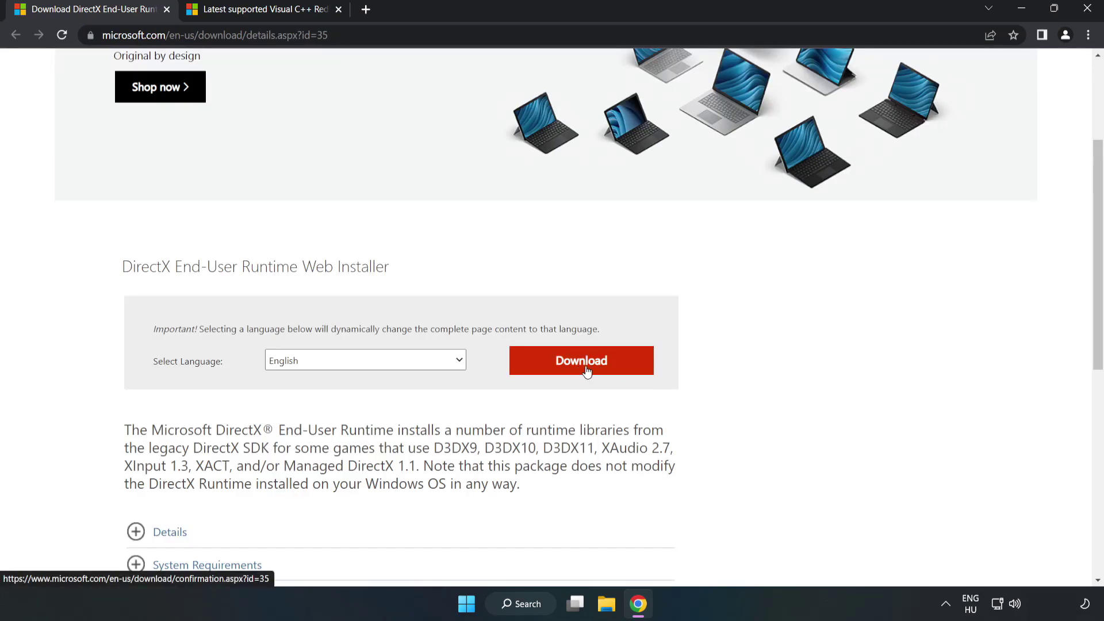
pyautogui.click(587, 370)
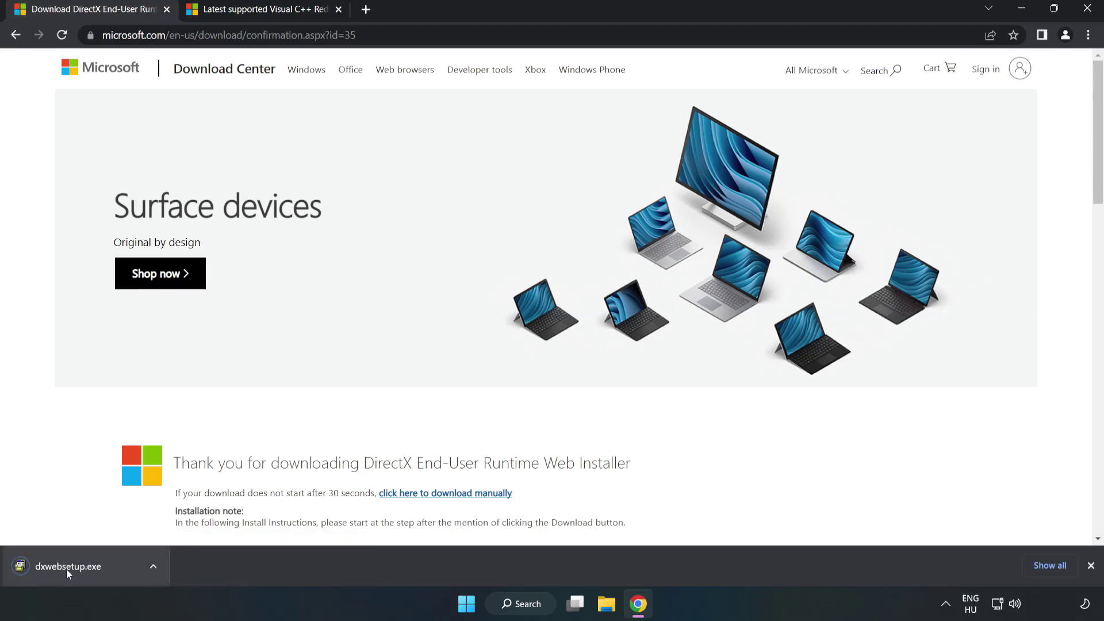
pyautogui.click(81, 567)
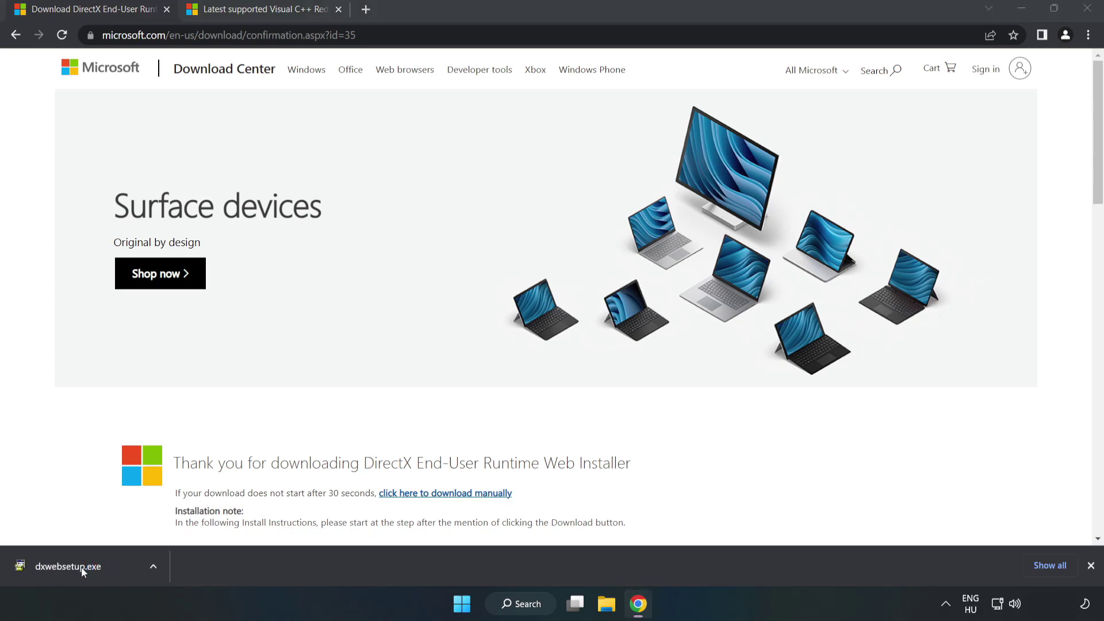
# Step: Accept the DirectX licence, skip the Bing Bar, and finish setup once DirectX is found current
pyautogui.moveTo(251, 89); pyautogui.dragTo(538, 185)
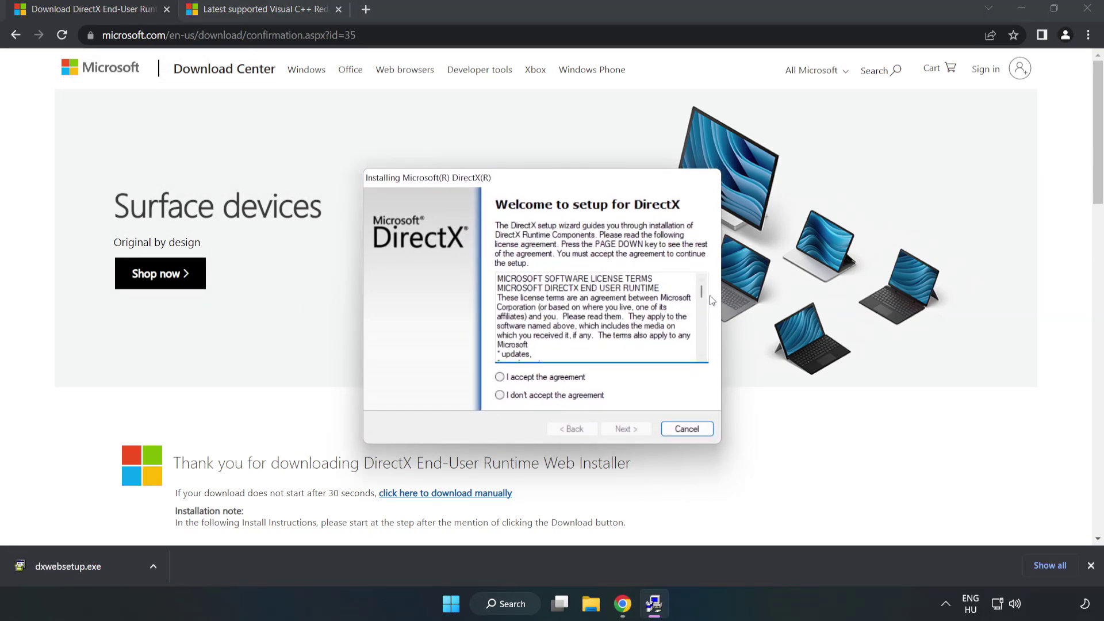
pyautogui.scroll(-15, 693, 345)
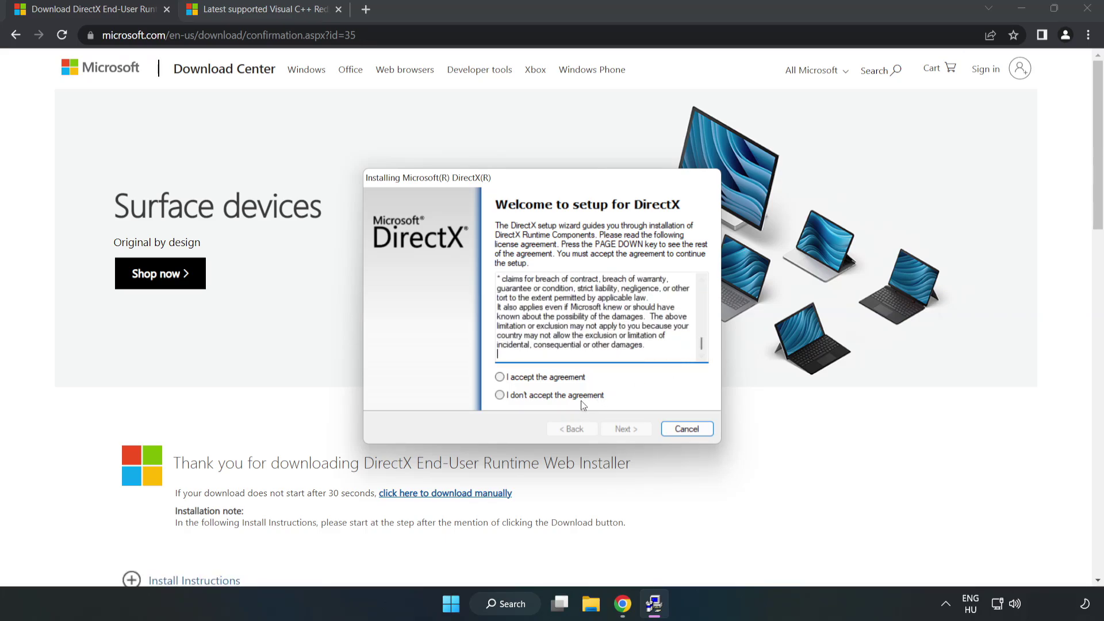
pyautogui.click(510, 379)
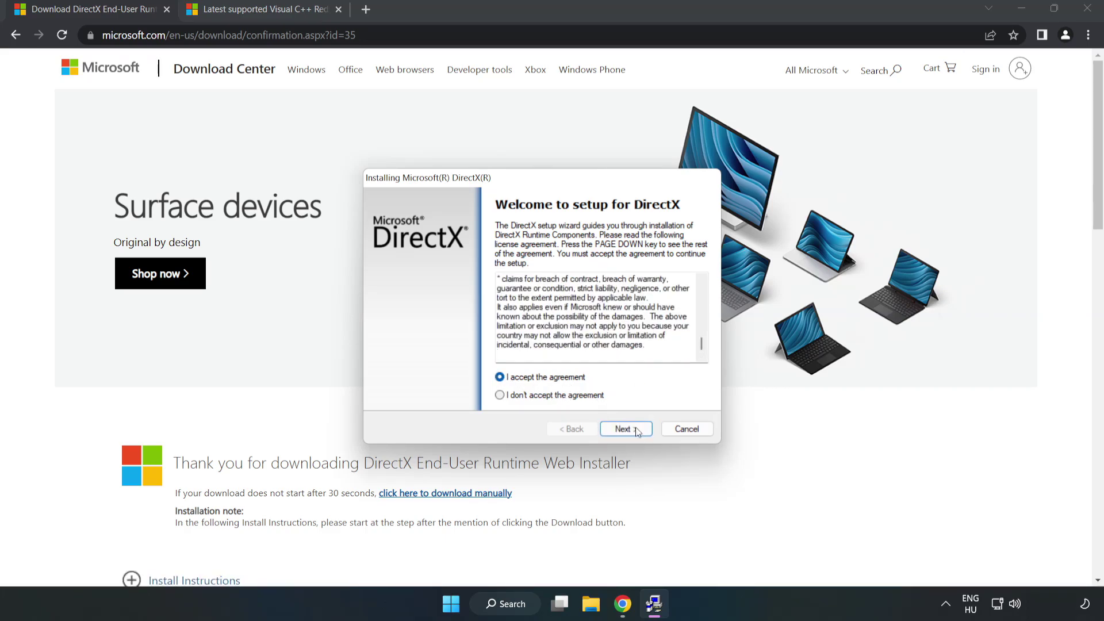
pyautogui.click(626, 429)
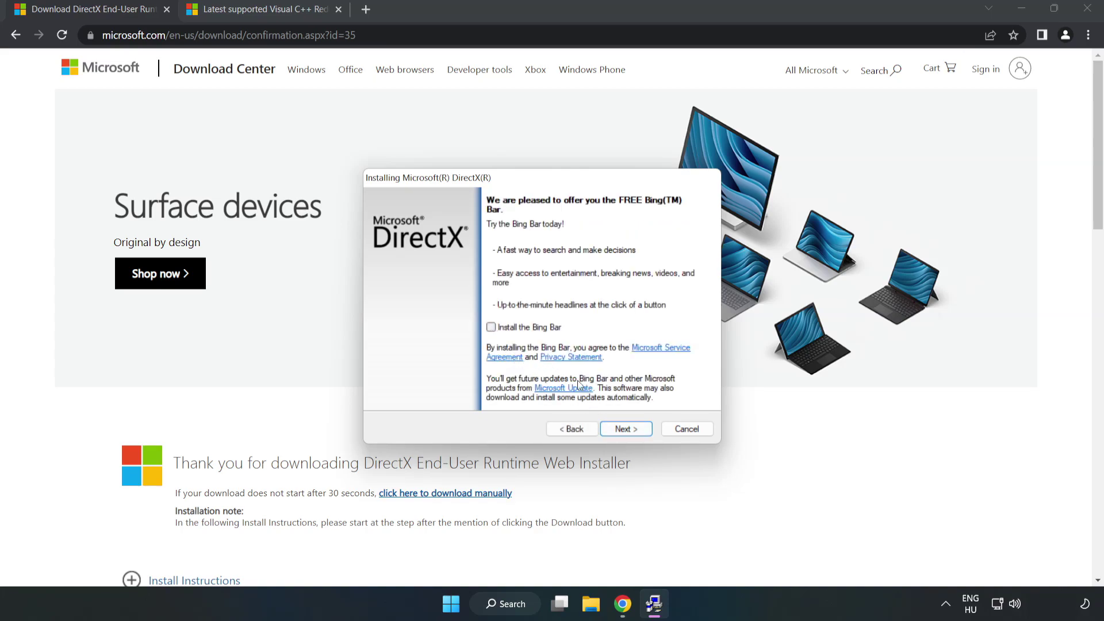
pyautogui.click(633, 430)
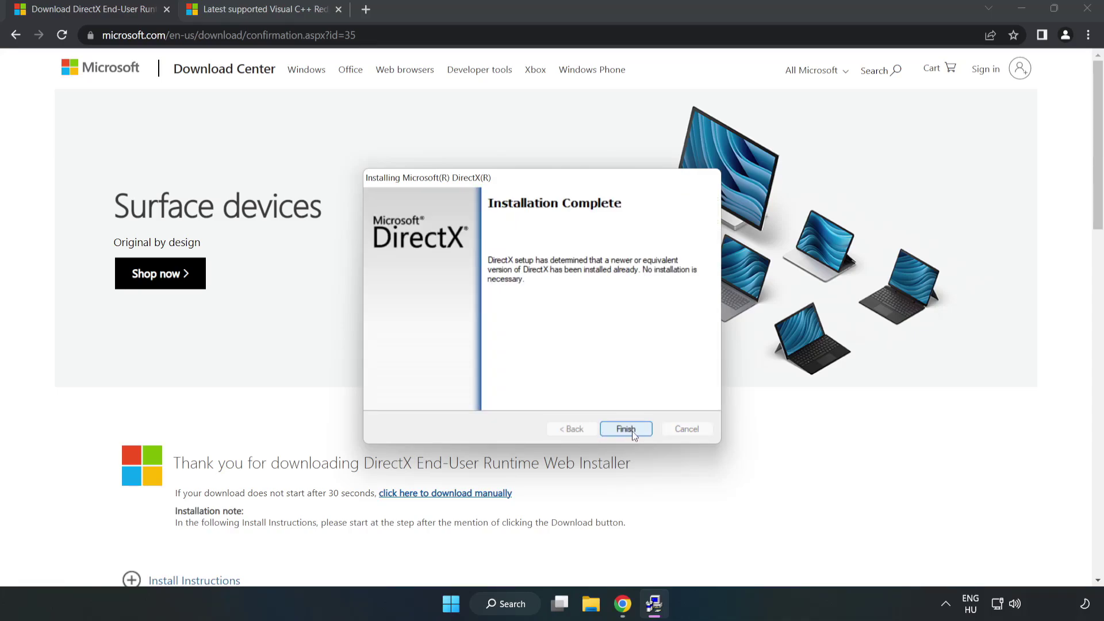
pyautogui.click(626, 430)
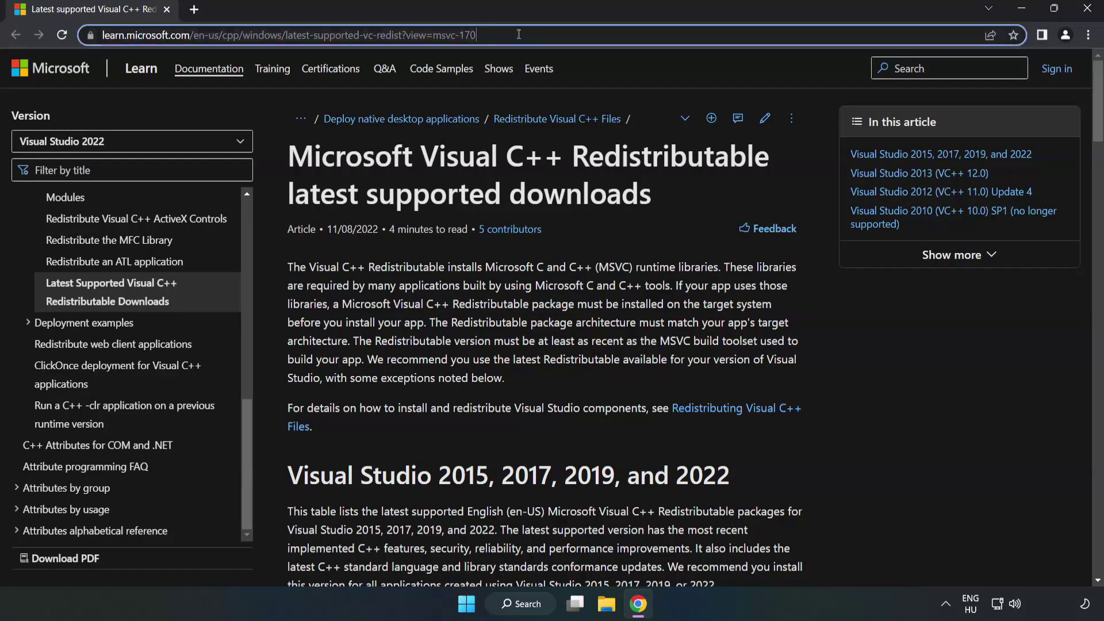
# Step: Download the ARM64, x86 and x64 Visual C++ 2015-2022 redistributables and launch VC_redist.arm64.exe
pyautogui.moveTo(536, 34); pyautogui.dragTo(480, 34)
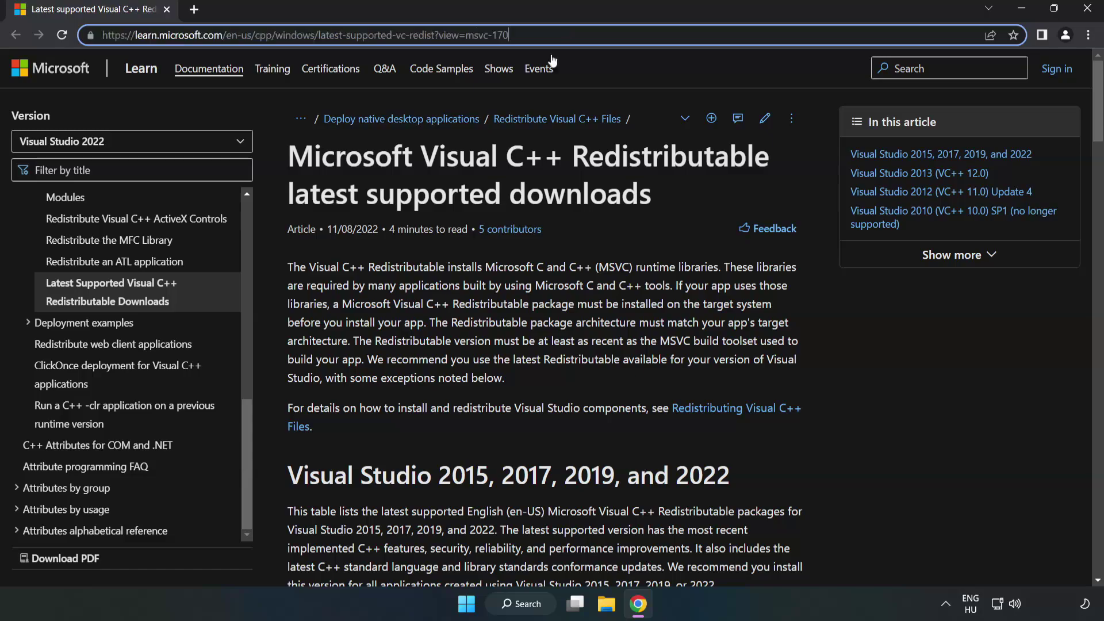
pyautogui.click(438, 205)
pyautogui.scroll(-6, 440, 207)
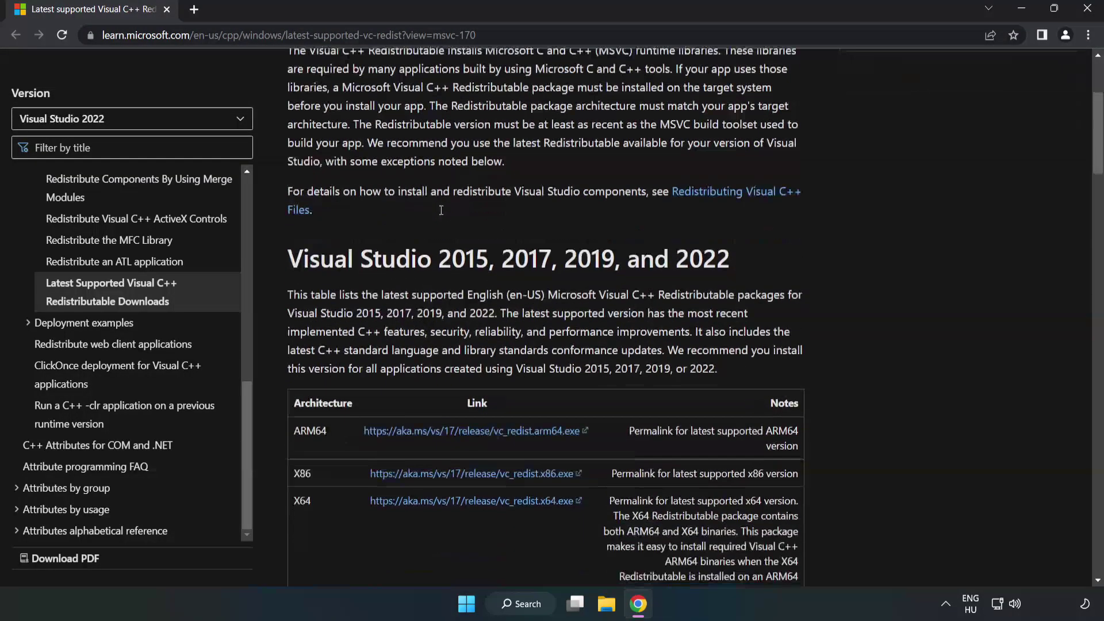
pyautogui.scroll(-2, 443, 213)
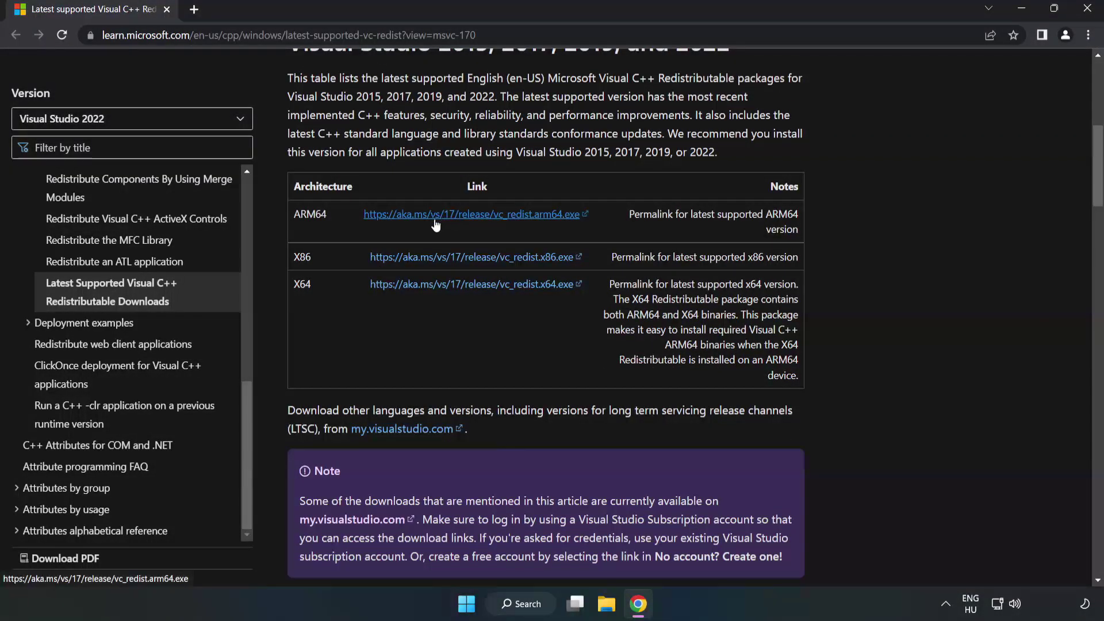
pyautogui.scroll(1, 338, 203)
pyautogui.moveTo(286, 117); pyautogui.dragTo(727, 122)
pyautogui.click(726, 122)
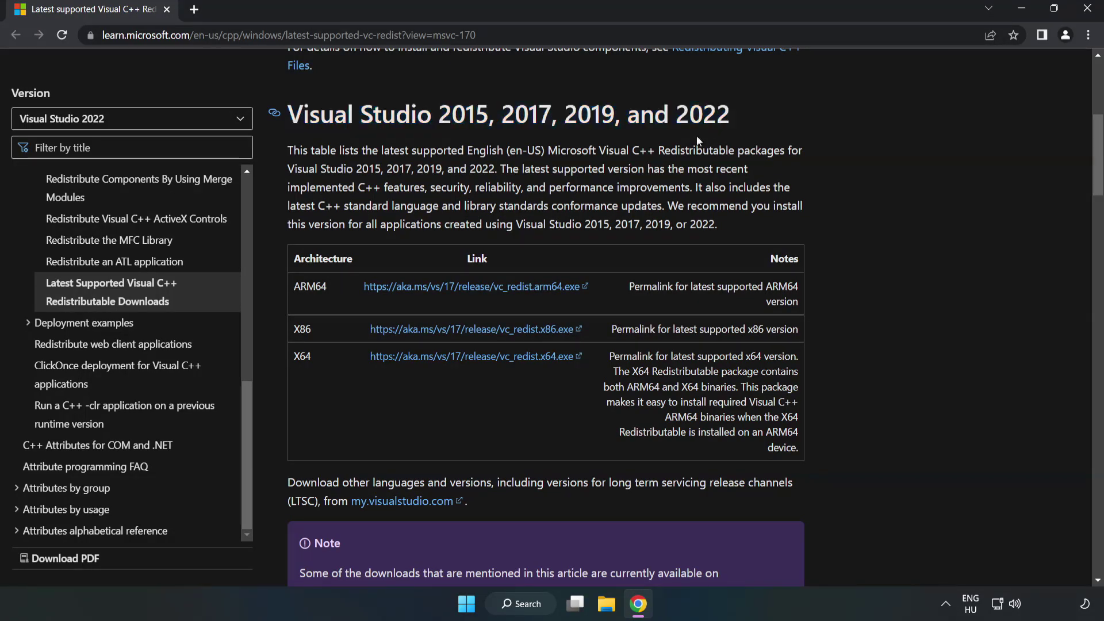
pyautogui.click(444, 287)
pyautogui.click(446, 330)
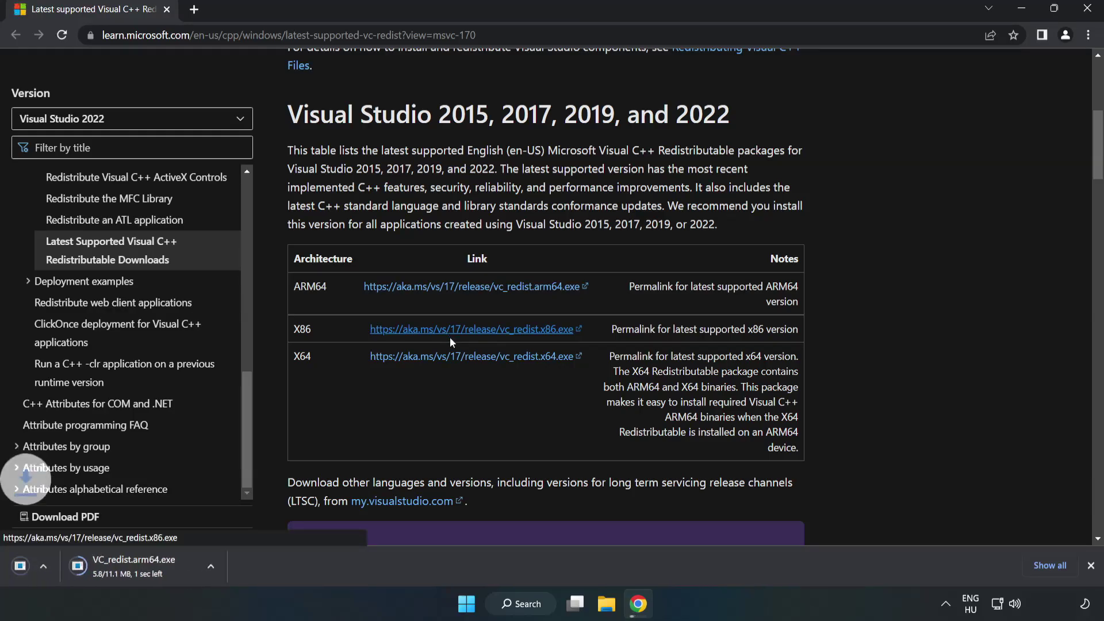
pyautogui.click(464, 360)
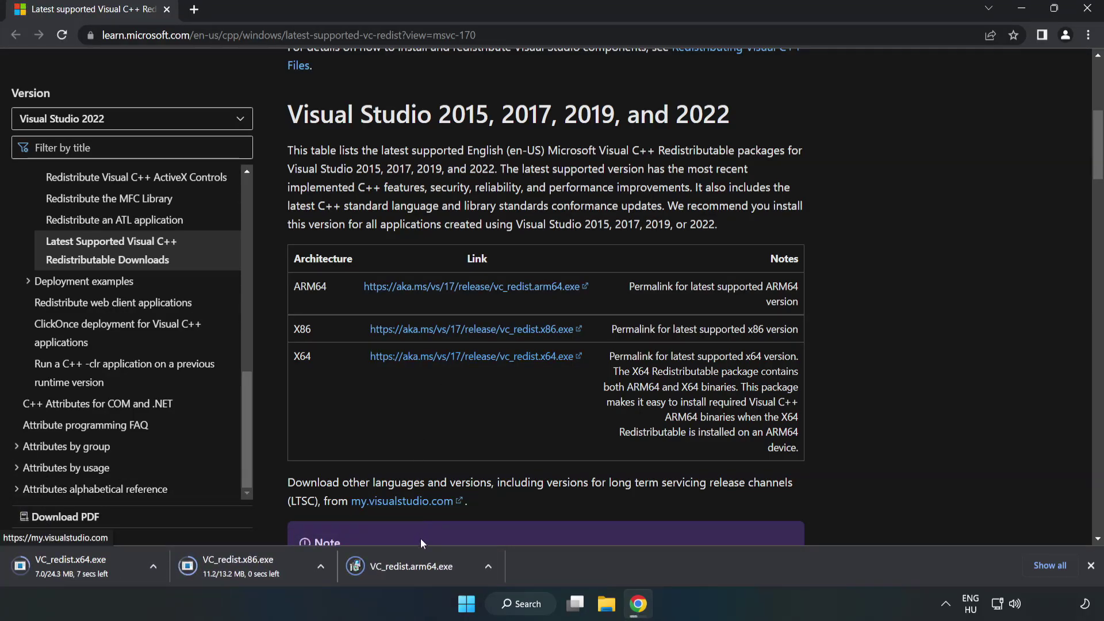
pyautogui.click(421, 567)
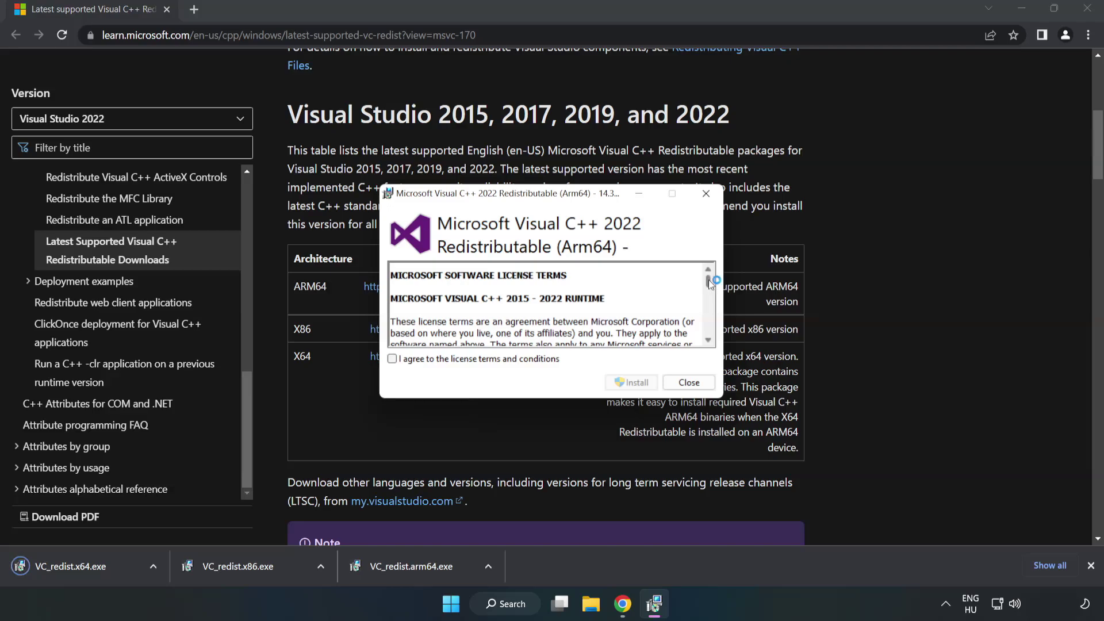
# Step: Agree to the ARM64 licence terms and attempt the install, which fails as unsupported (0x80070661)
pyautogui.moveTo(708, 279); pyautogui.dragTo(709, 331)
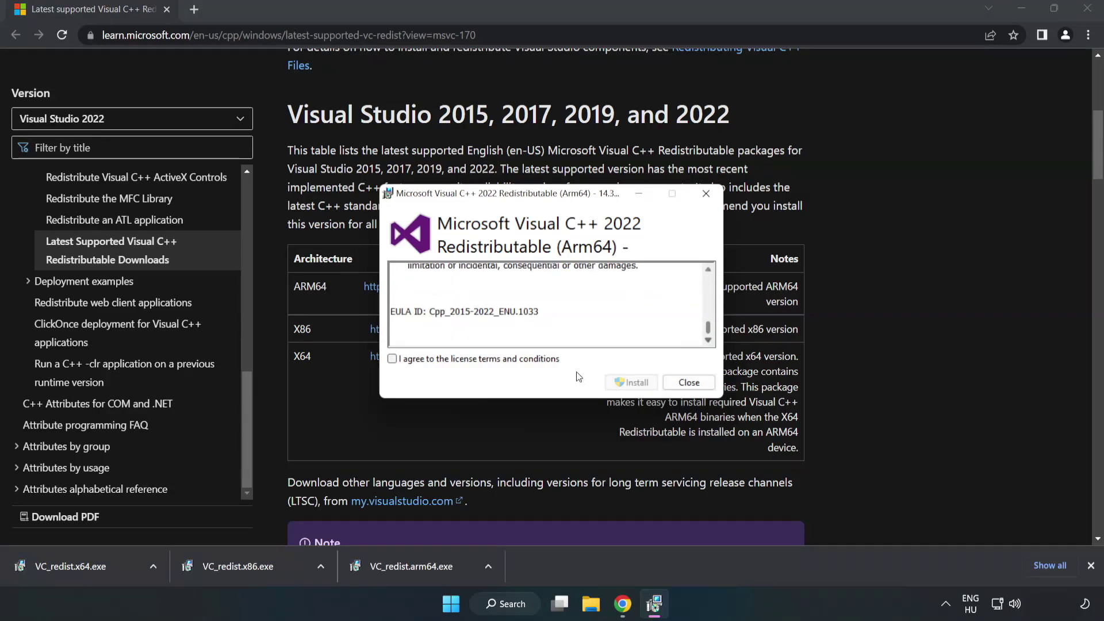
pyautogui.click(392, 359)
pyautogui.click(632, 383)
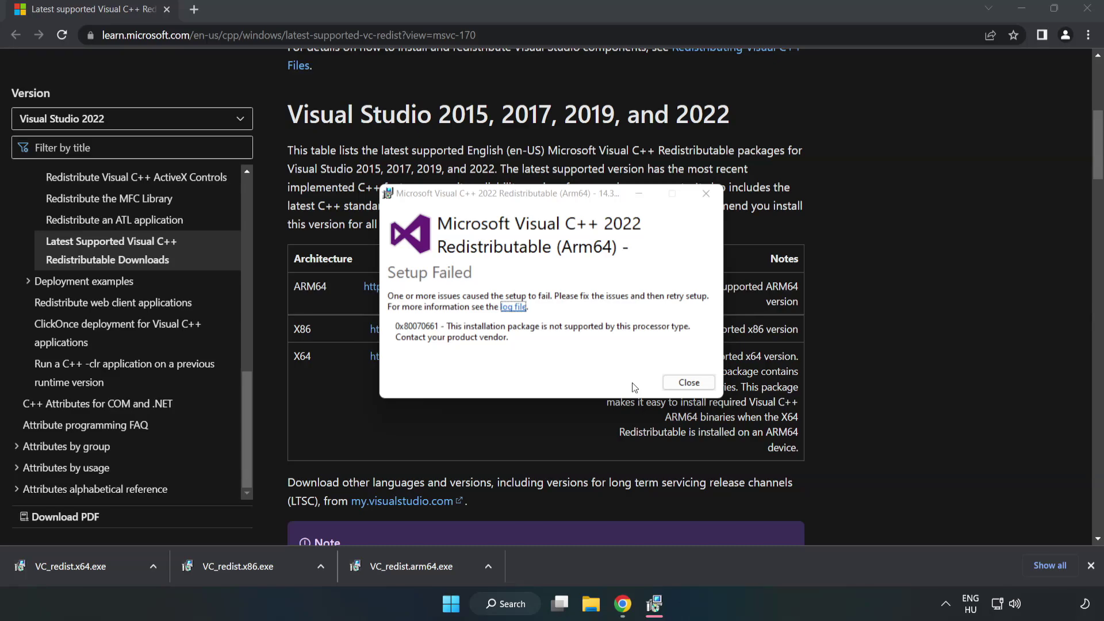
# Step: Dismiss the ARM64 failure and install the x86 redistributable 14.34.31931 from VC_redist.x86.exe
pyautogui.click(678, 384)
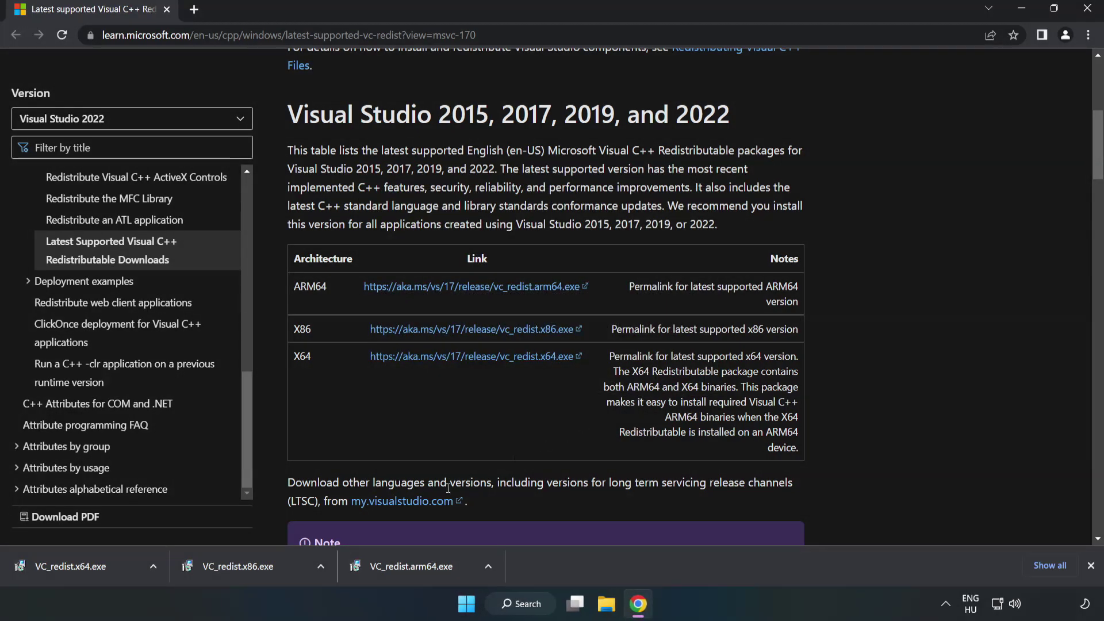
pyautogui.click(244, 567)
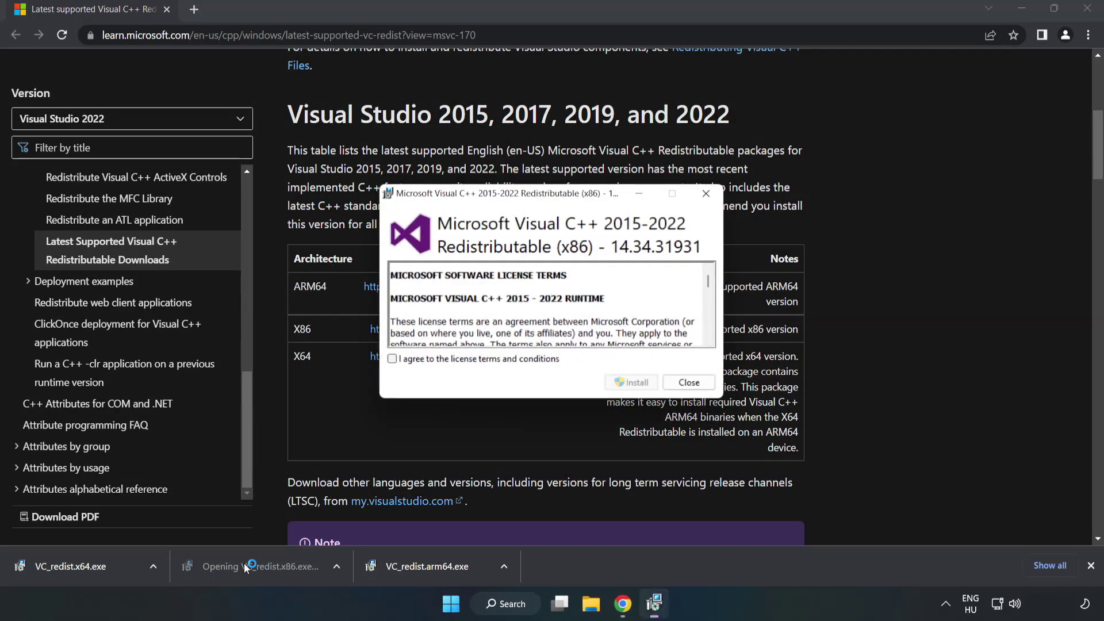
pyautogui.moveTo(708, 282); pyautogui.dragTo(708, 333)
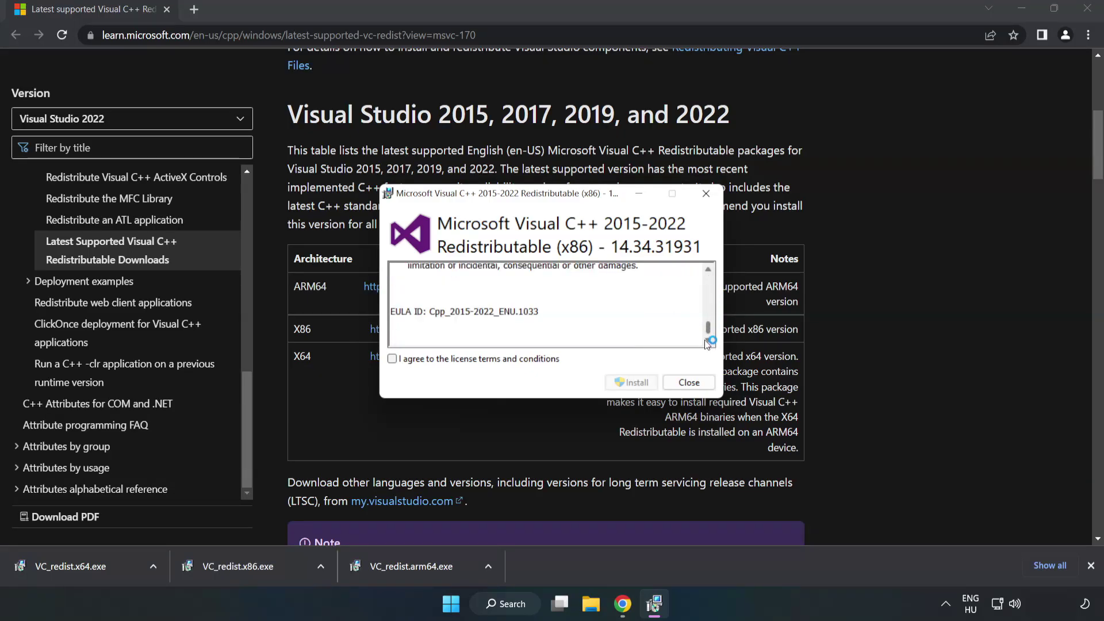
pyautogui.click(393, 359)
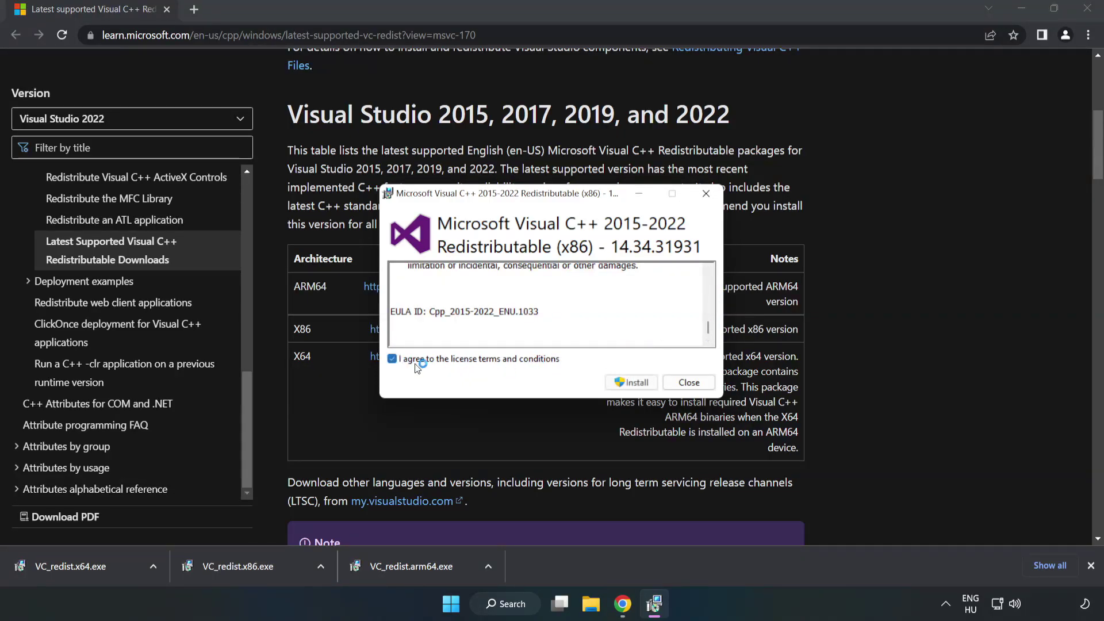
pyautogui.click(626, 383)
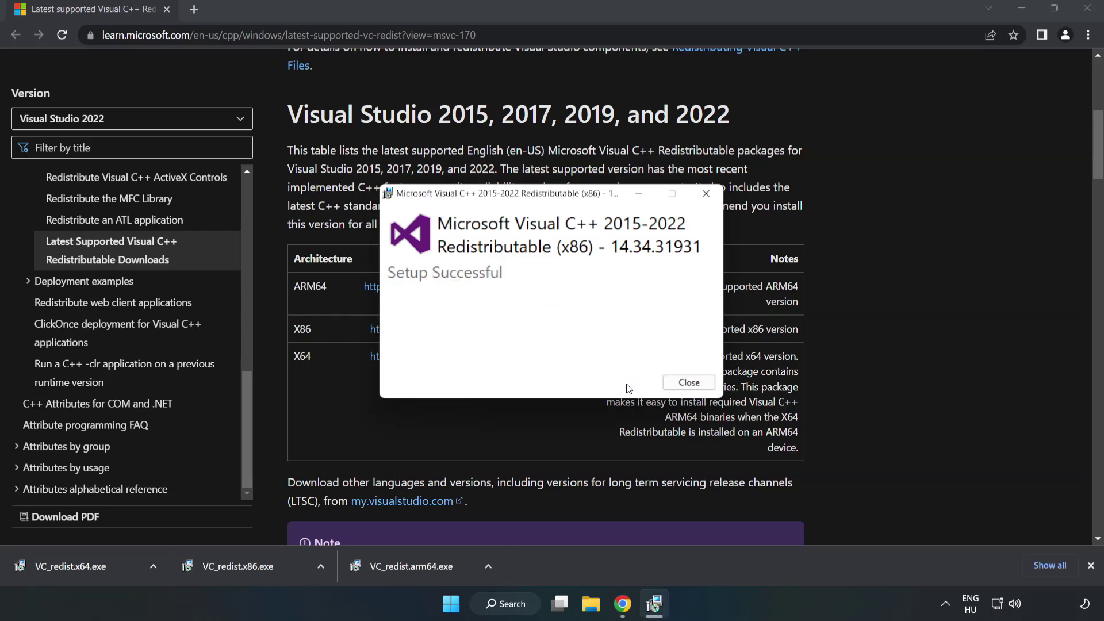
pyautogui.click(689, 384)
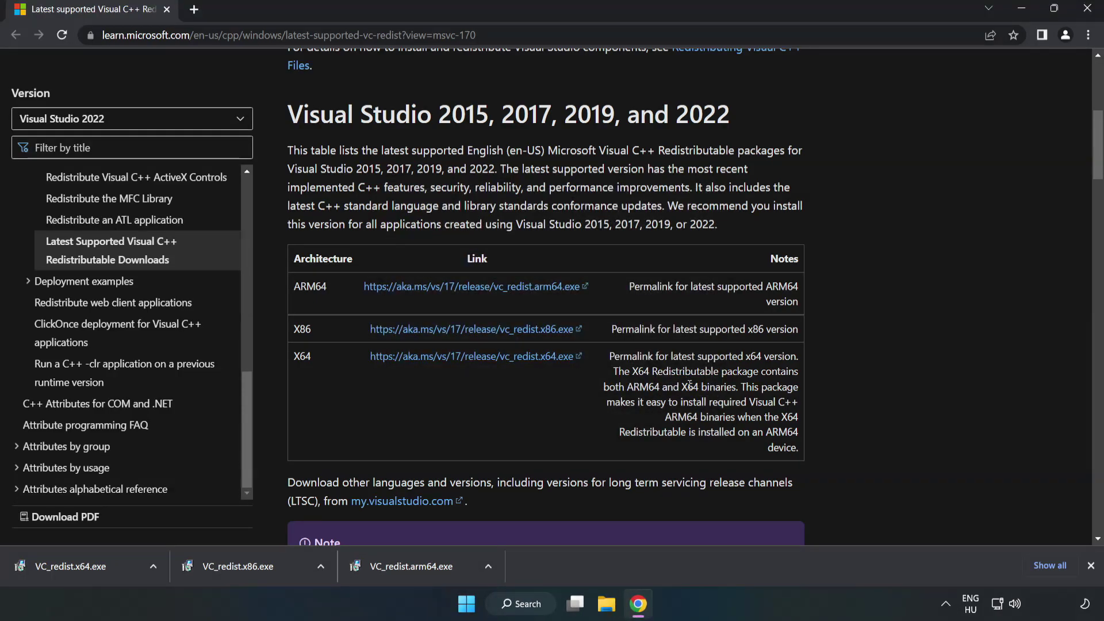
# Step: Install the x64 redistributable 14.34.31931 from VC_redist.x64.exe, then close Chrome
pyautogui.click(60, 563)
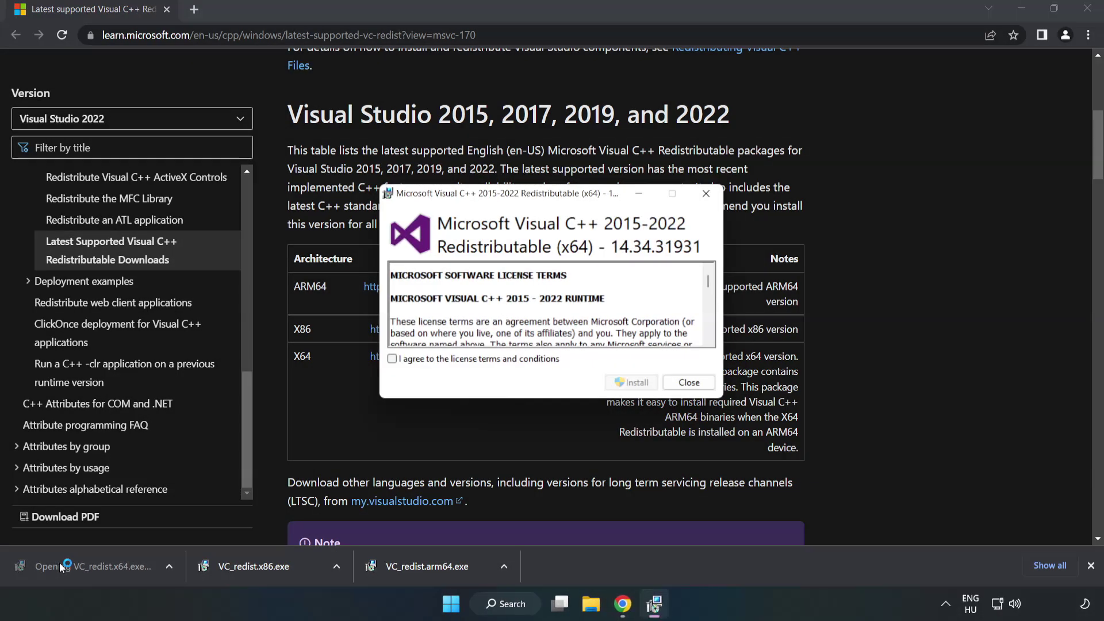
pyautogui.moveTo(708, 284); pyautogui.dragTo(710, 336)
pyautogui.click(392, 359)
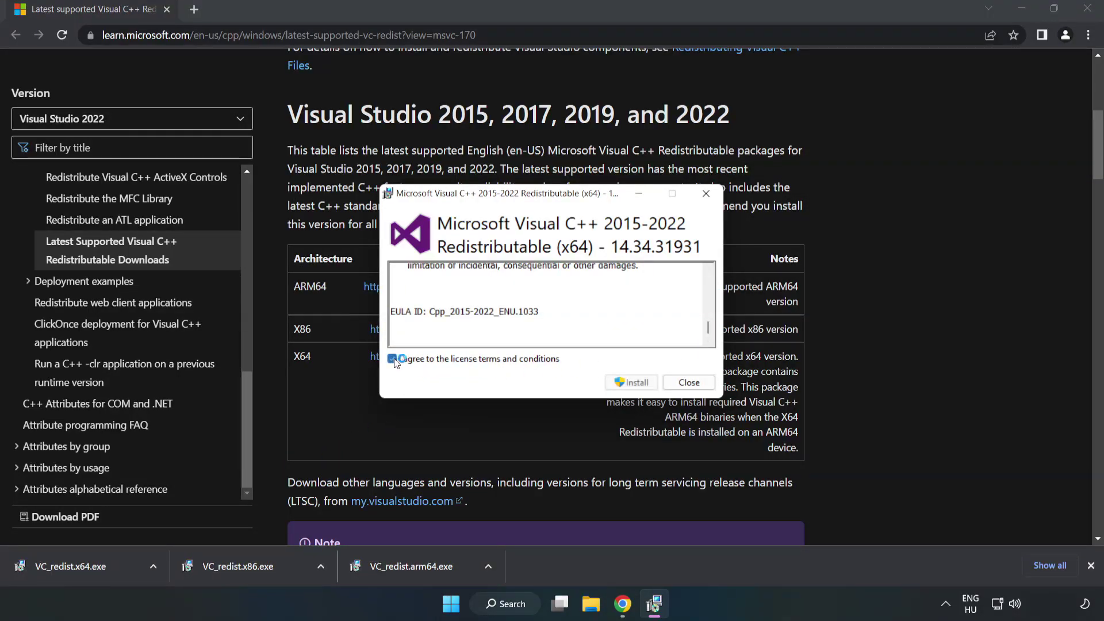
pyautogui.click(631, 383)
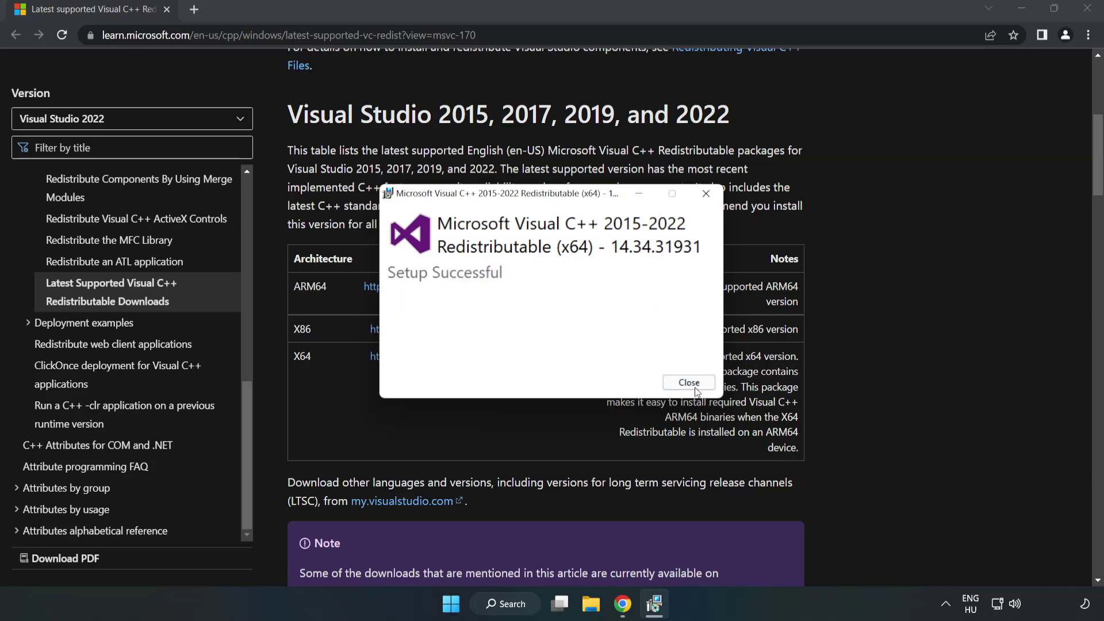
pyautogui.click(696, 390)
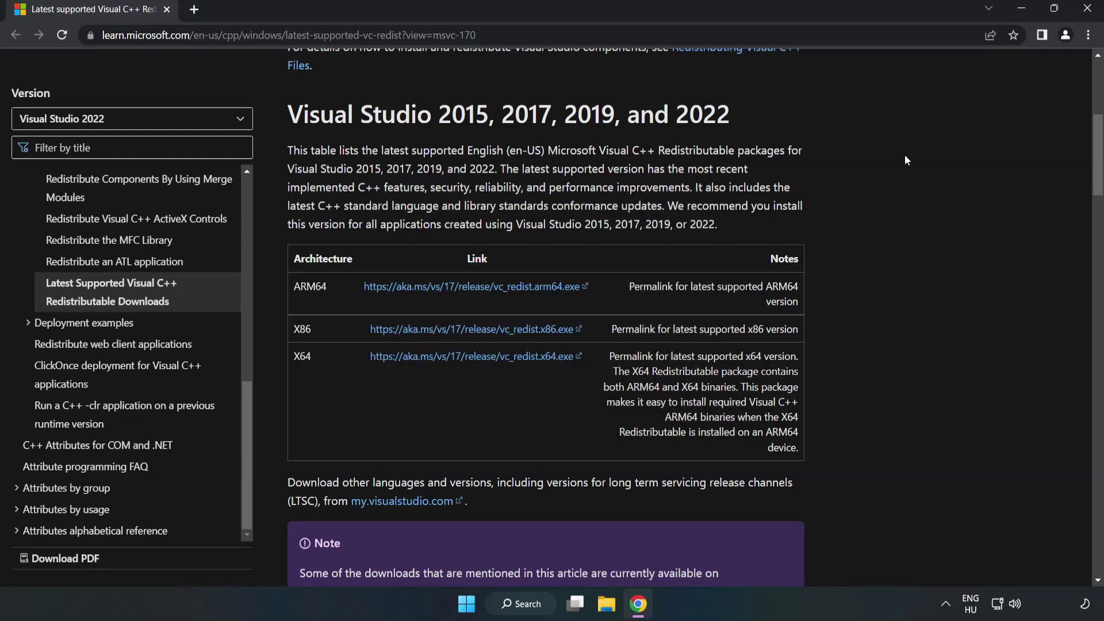
pyautogui.click(1089, 13)
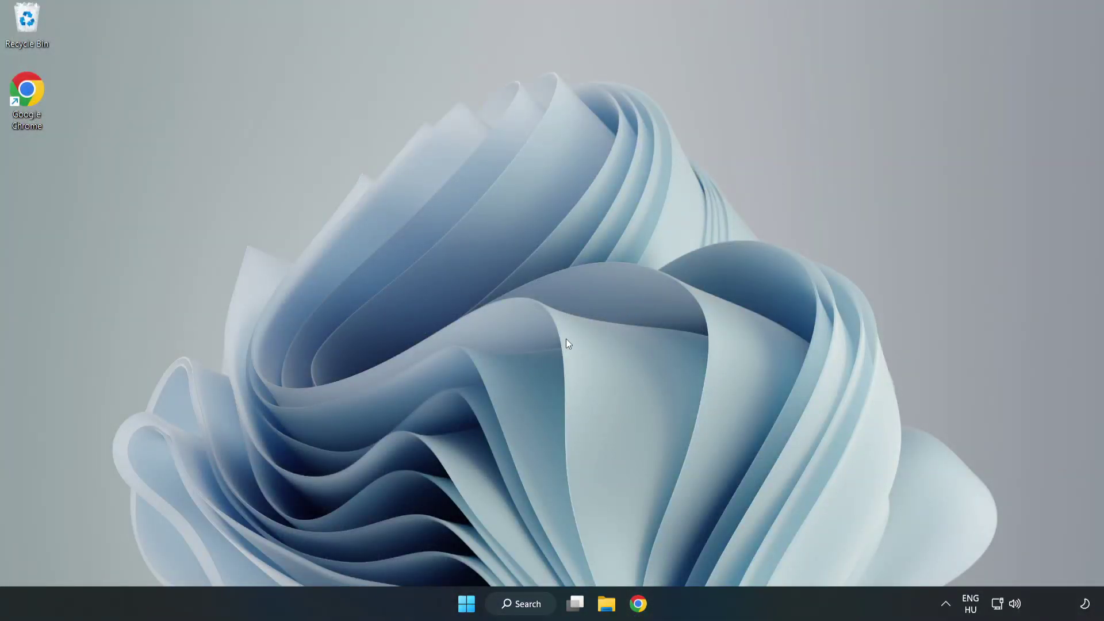
# Step: Search for cmd and launch Command Prompt as administrator
pyautogui.click(534, 605)
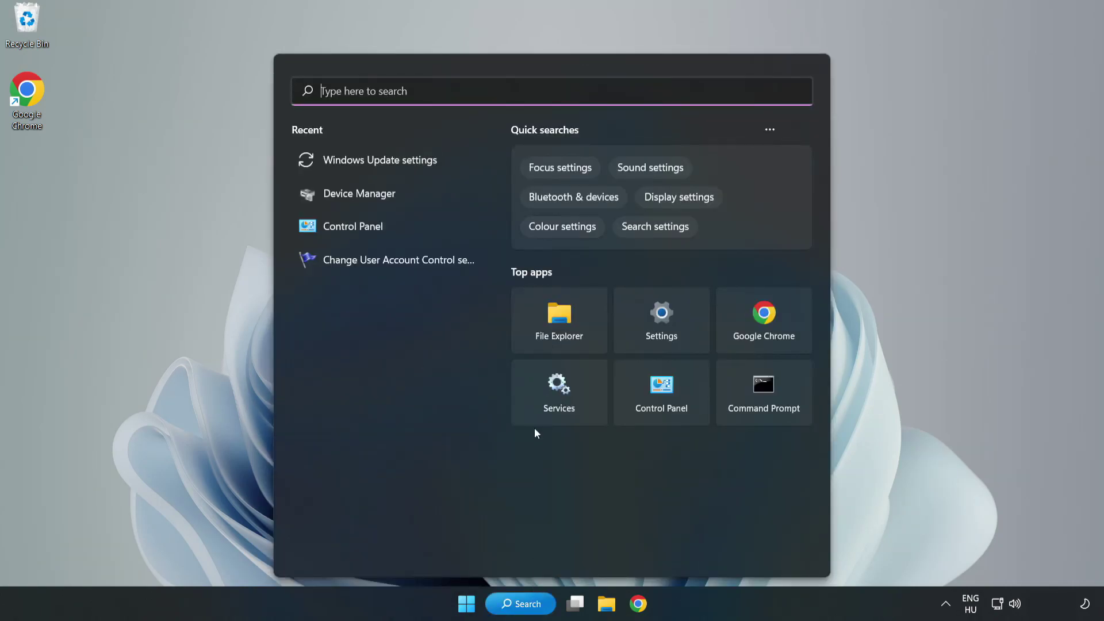
pyautogui.write('cmd')
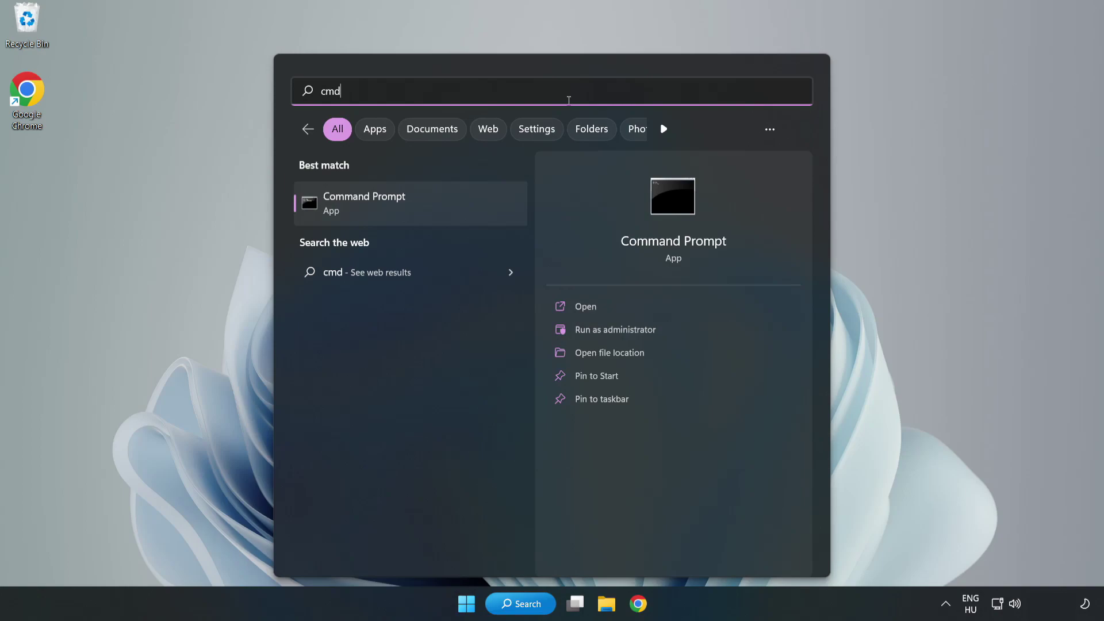
pyautogui.rightClick(433, 209)
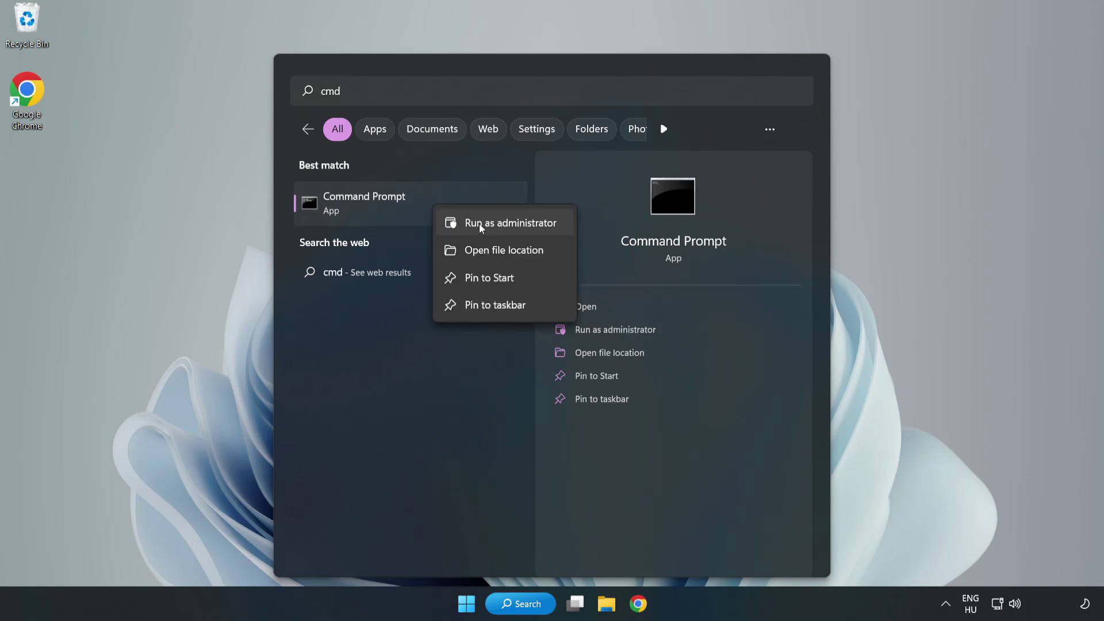
pyautogui.click(478, 224)
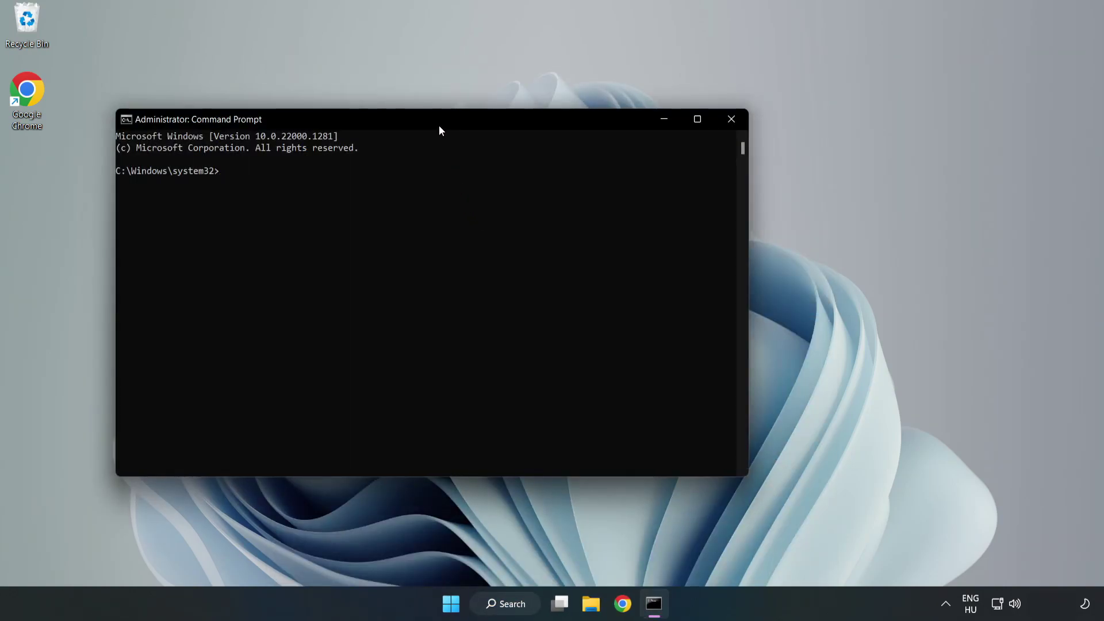
# Step: Run sfc /scannow, which reports no integrity violations, then close Command Prompt
pyautogui.moveTo(439, 125); pyautogui.dragTo(561, 126)
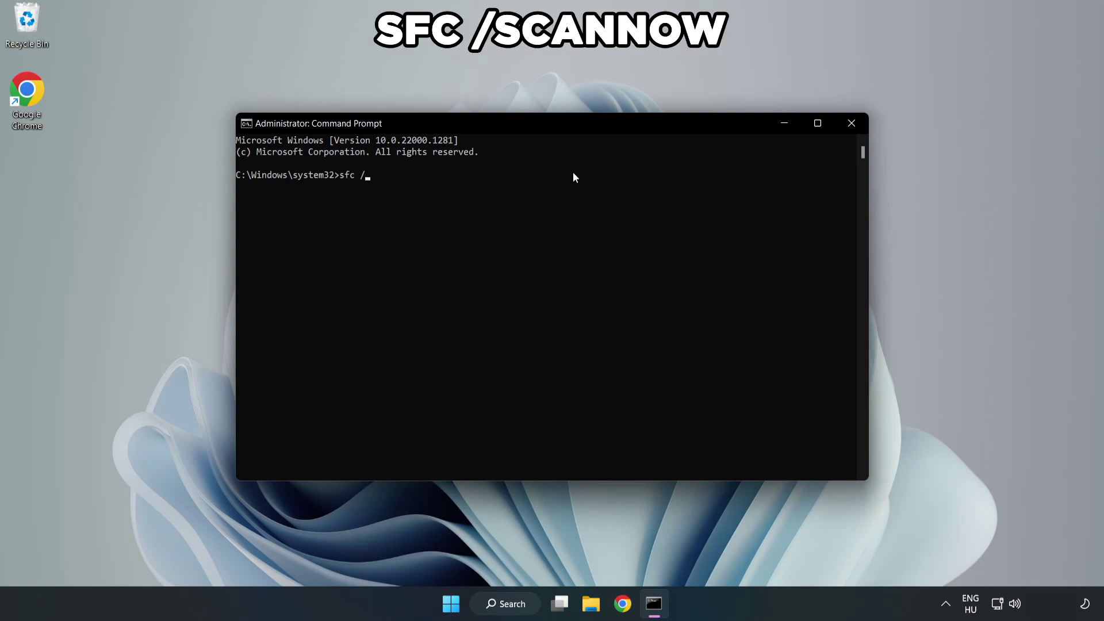
pyautogui.write('sfc /scannow')
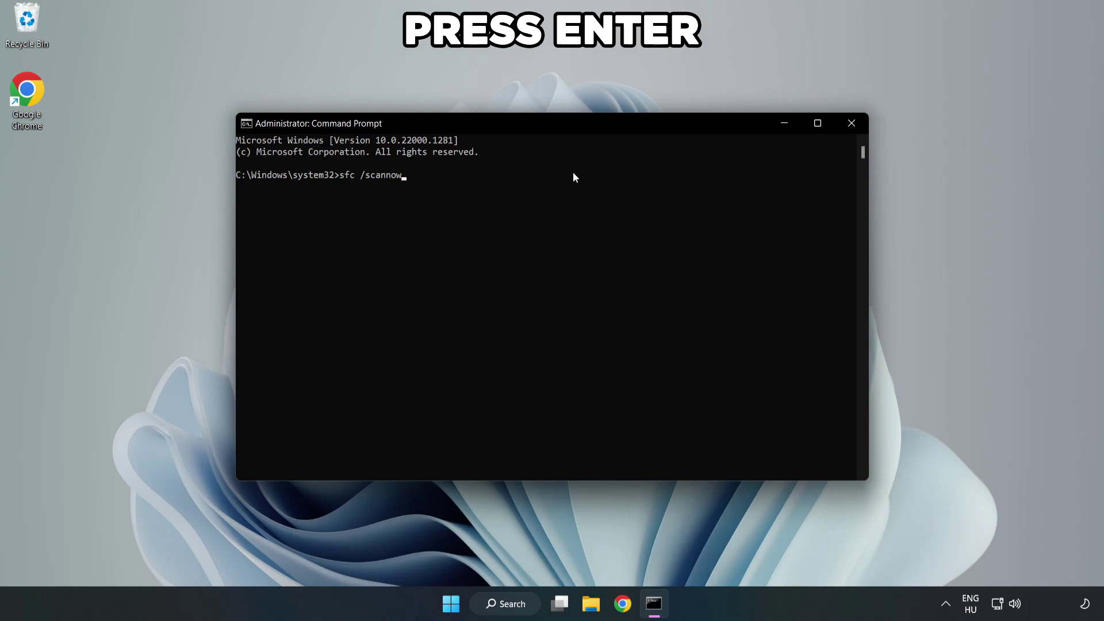
pyautogui.press('Return')
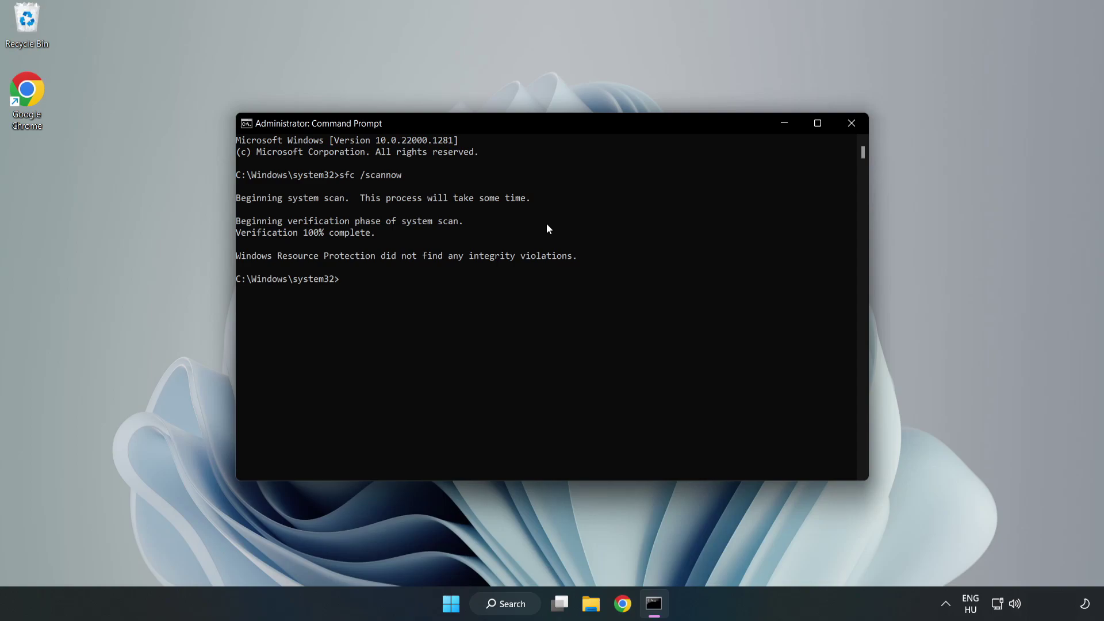
pyautogui.click(851, 124)
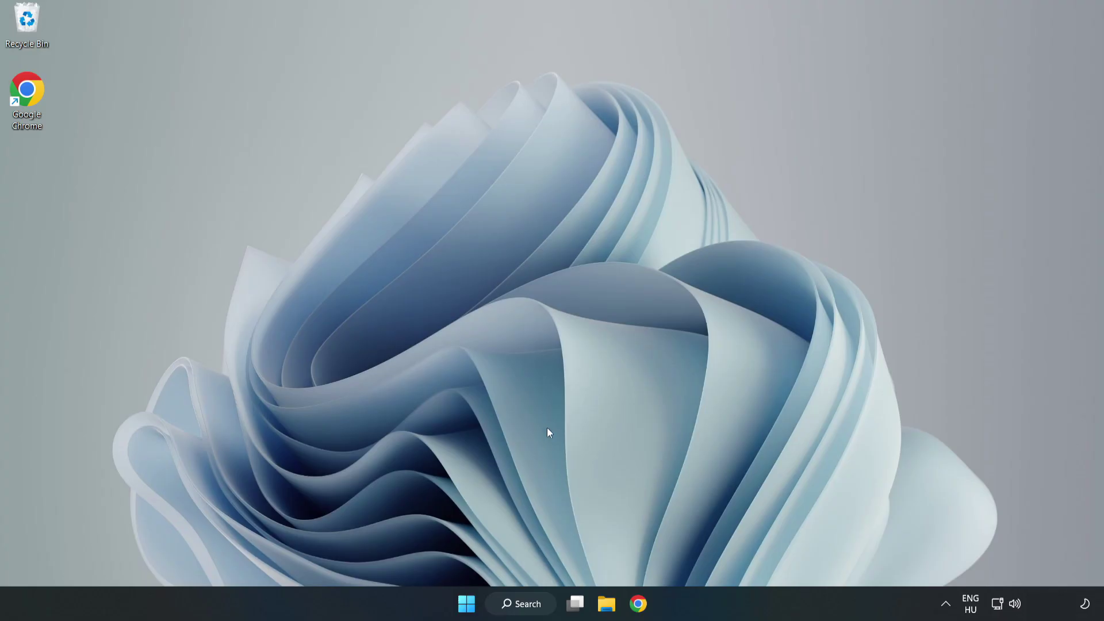
# Step: Search for 'security' and launch the Windows Security app from Best match
pyautogui.click(521, 609)
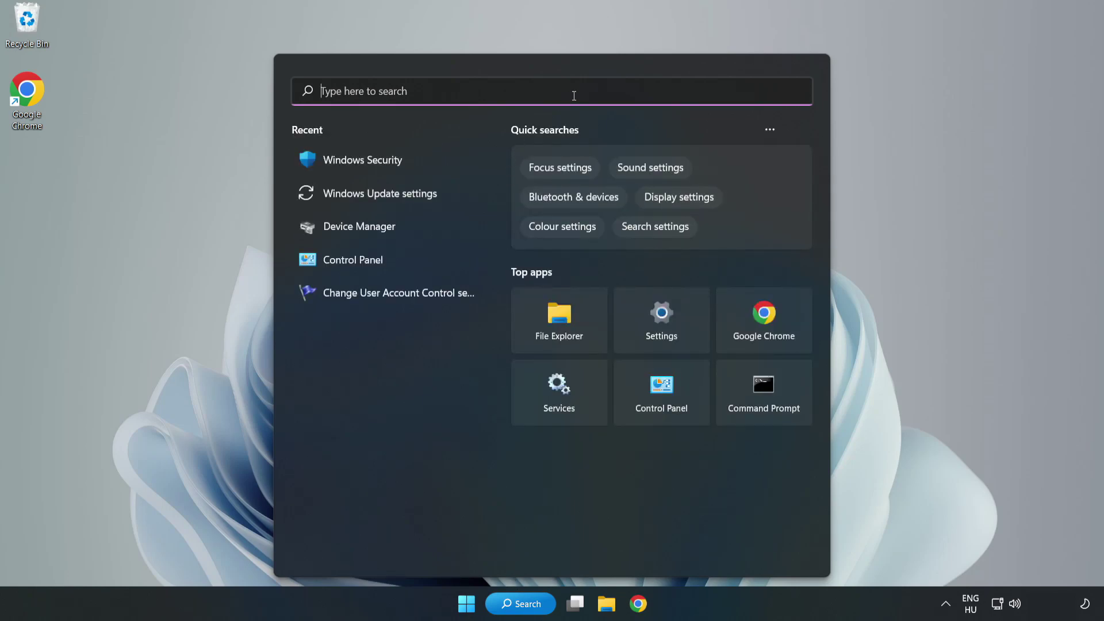
pyautogui.write('sec')
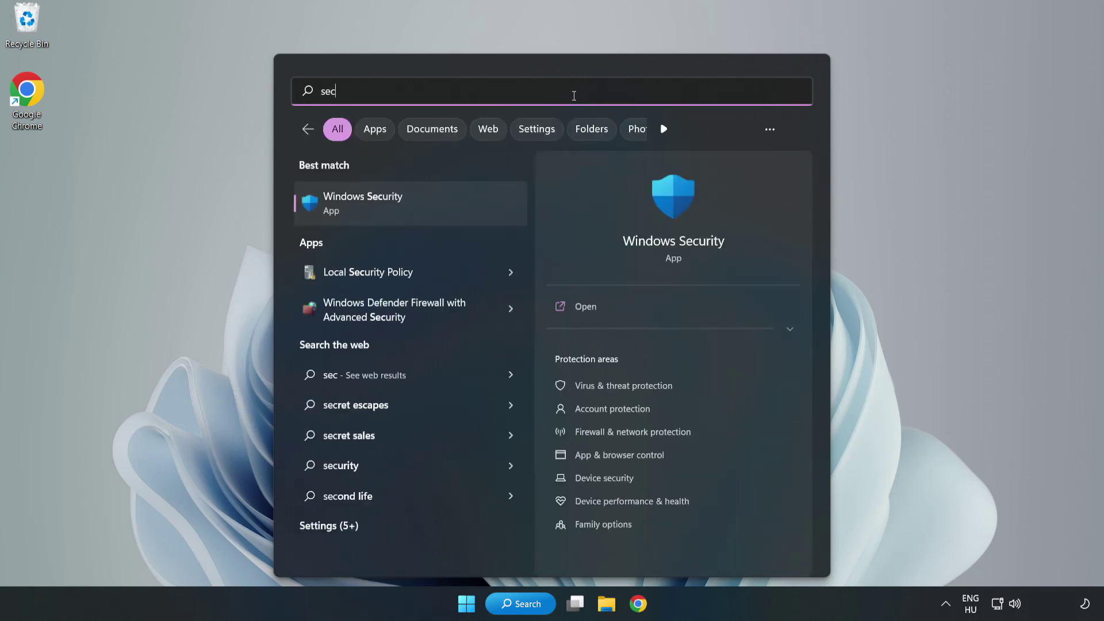
pyautogui.write('urity')
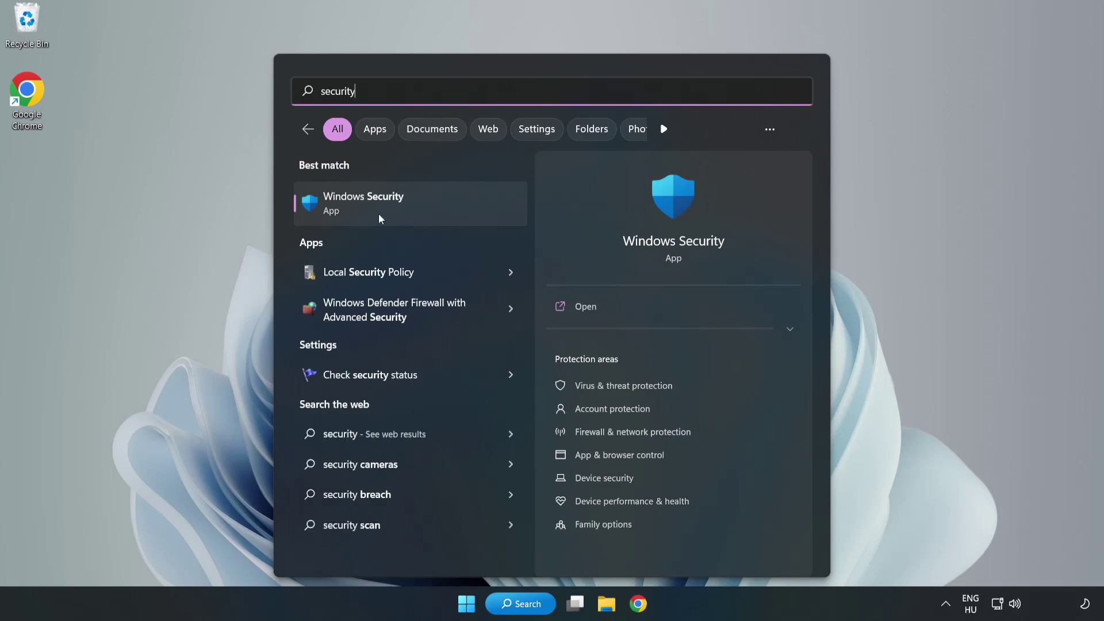
pyautogui.click(401, 214)
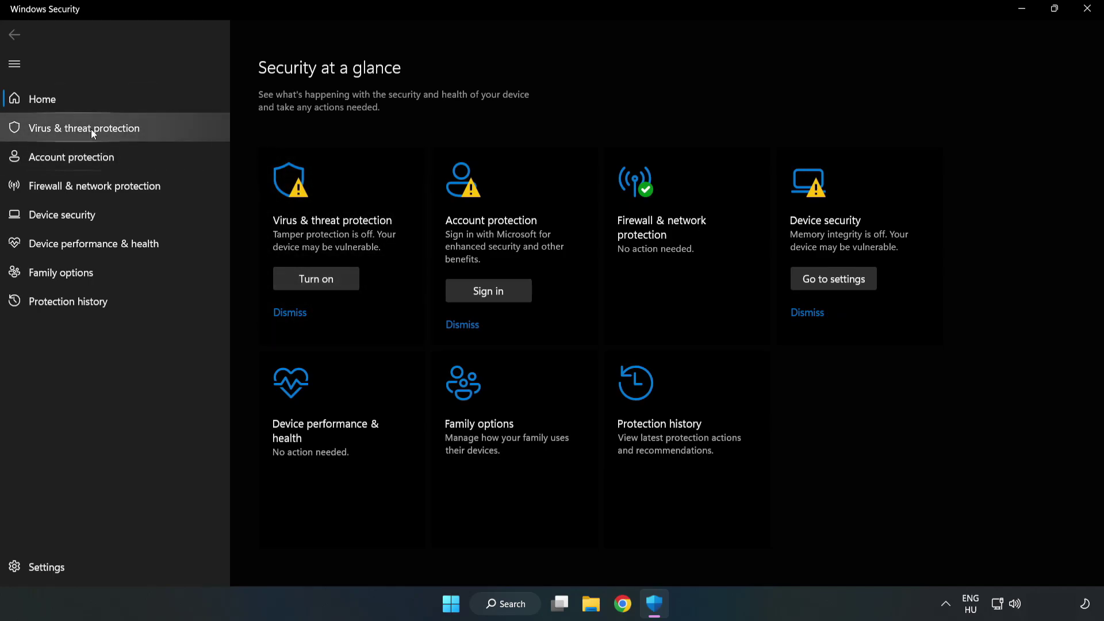
# Step: Go to Virus & threat protection settings and open Add or remove exclusions
pyautogui.click(73, 134)
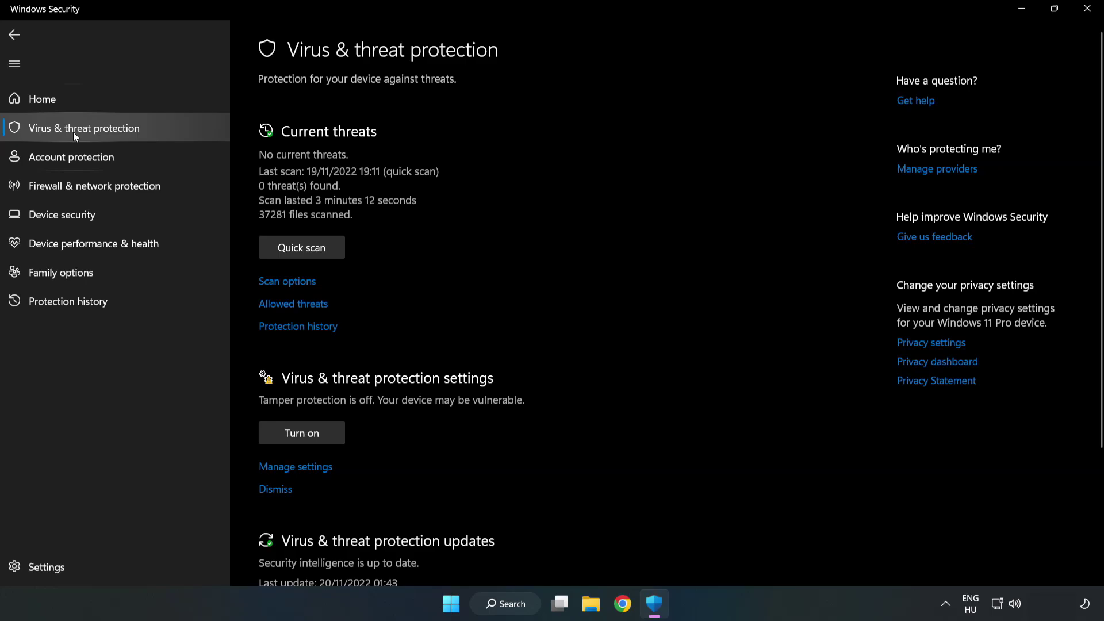
pyautogui.scroll(-2, 575, 222)
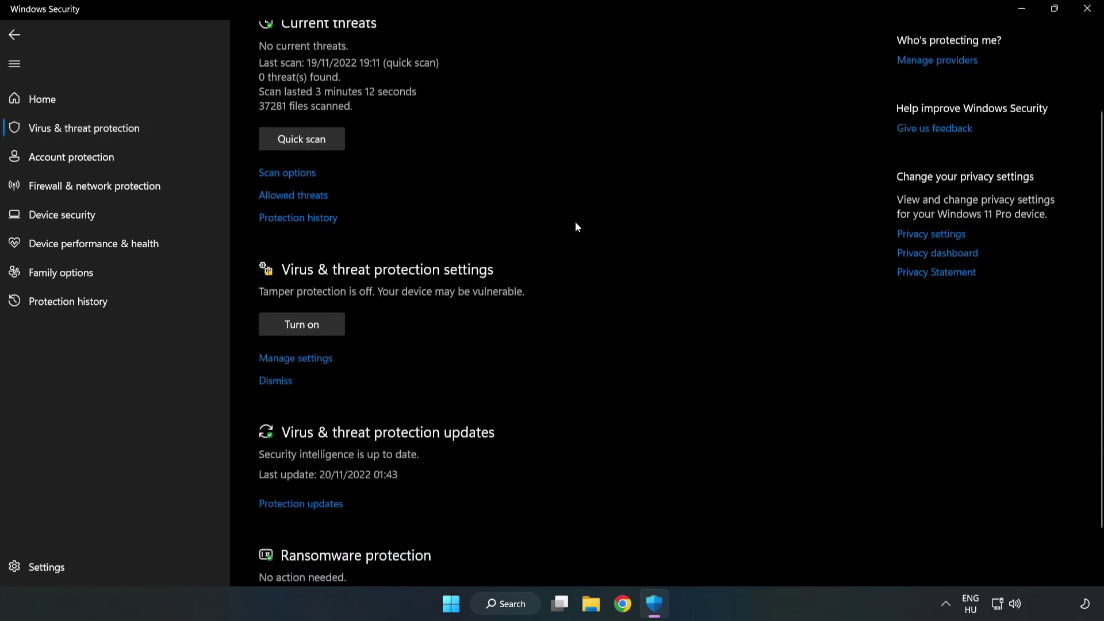
pyautogui.scroll(-1, 577, 227)
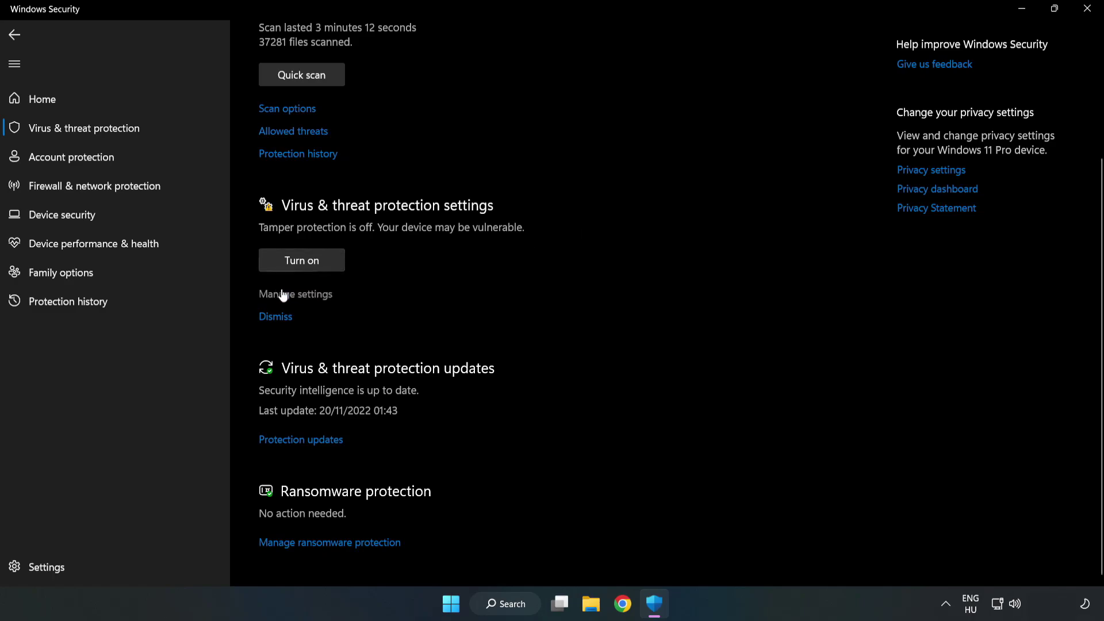
pyautogui.click(302, 296)
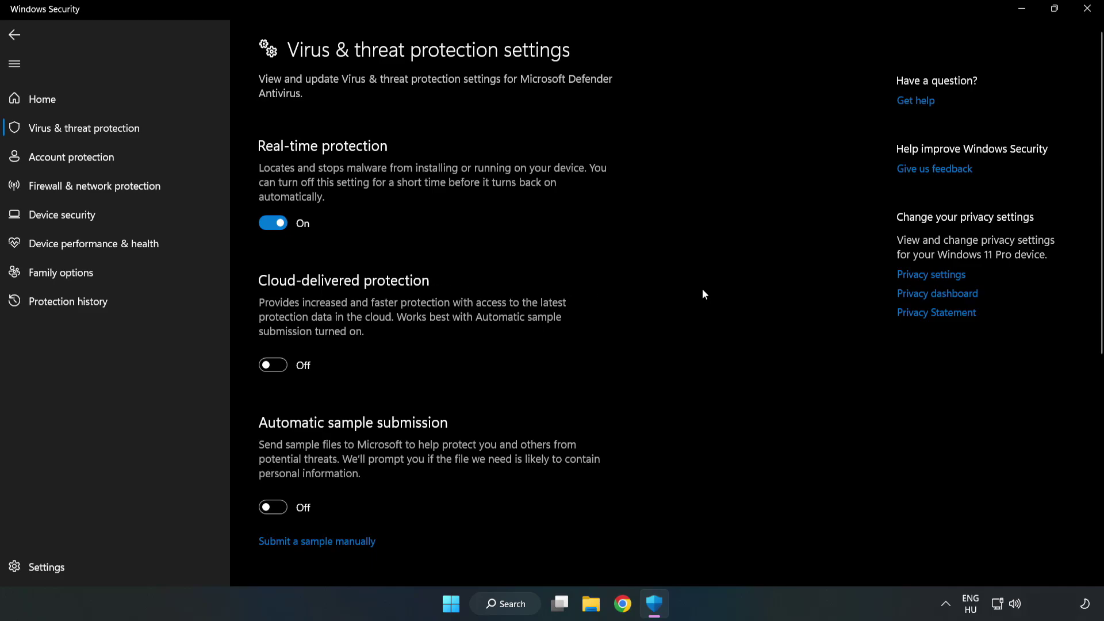
pyautogui.scroll(-6, 702, 290)
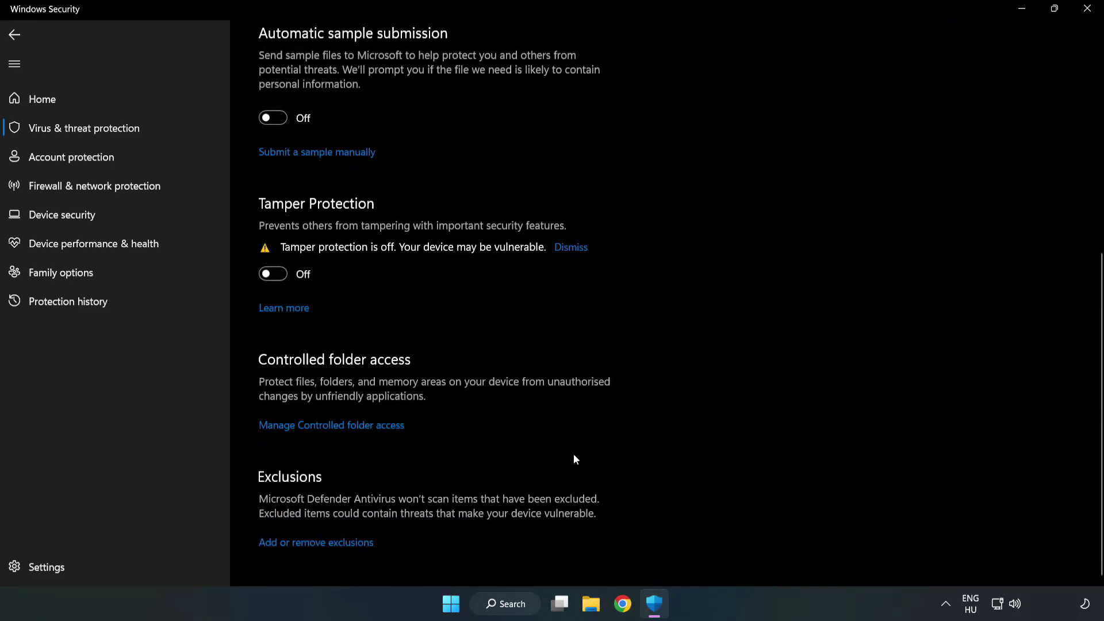
pyautogui.click(325, 543)
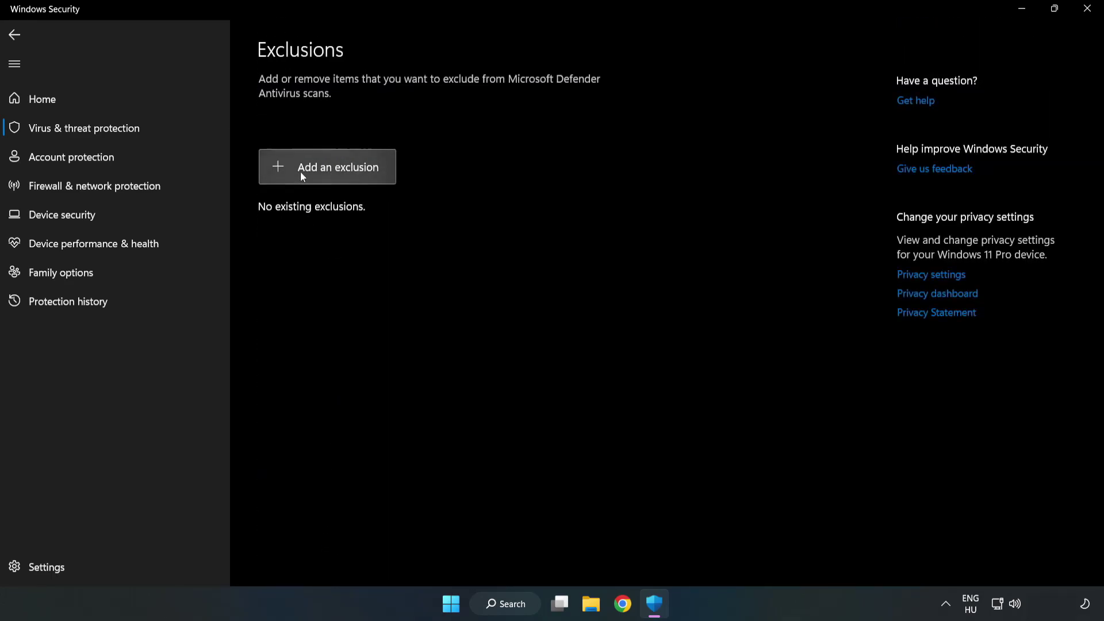
# Step: Add the NOT WORKING APP shortcut in C:\Program Files (x86) as a file exclusion, then close Windows Security
pyautogui.click(339, 174)
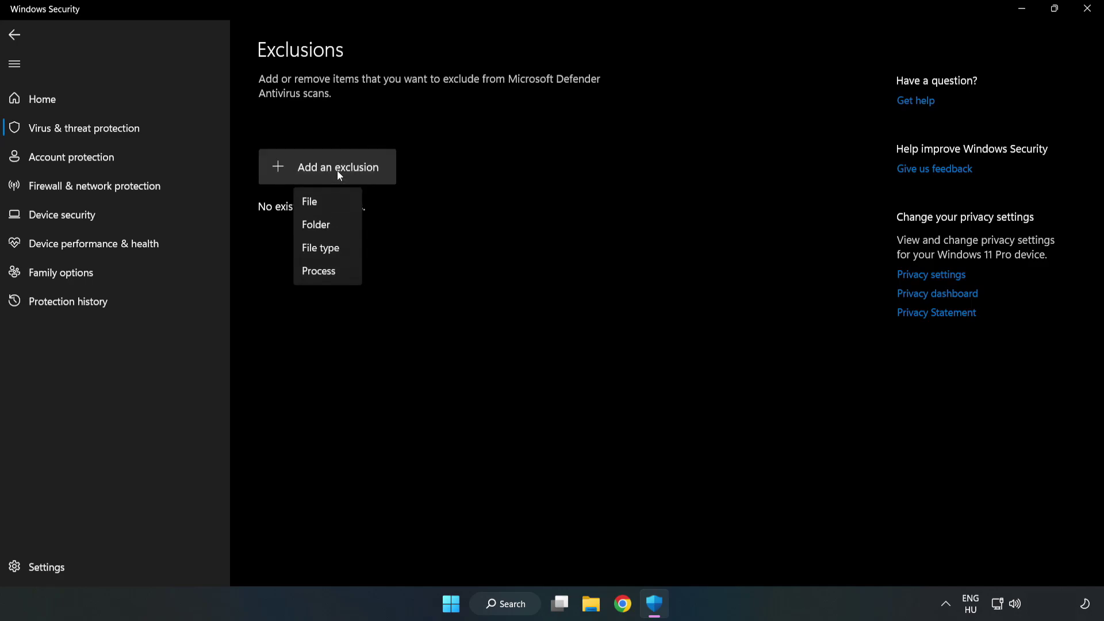
pyautogui.click(314, 203)
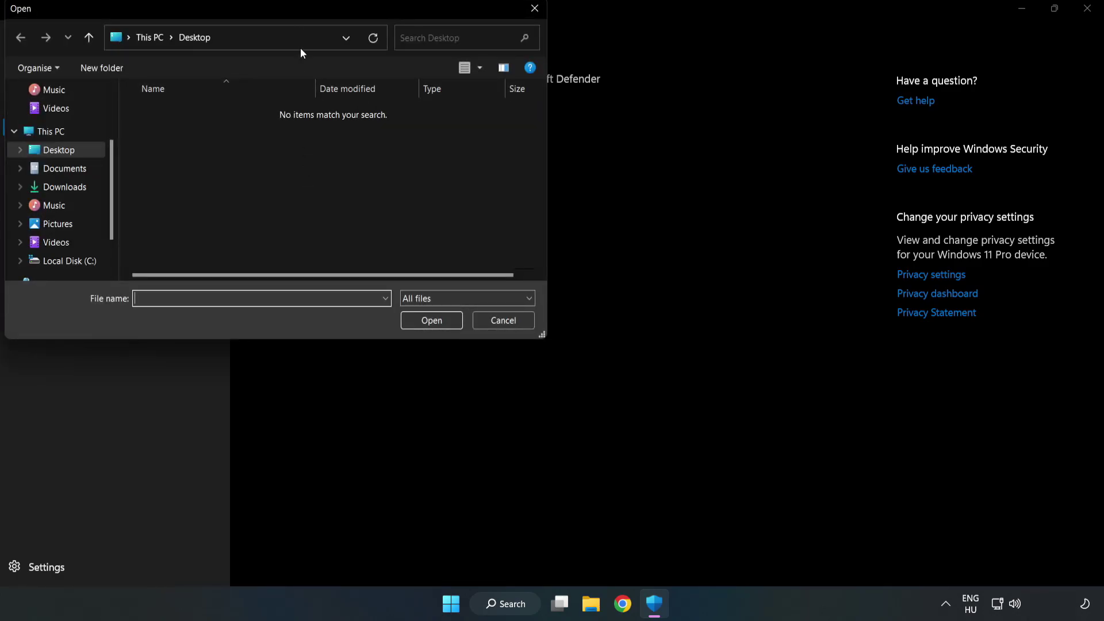
pyautogui.moveTo(299, 10); pyautogui.dragTo(509, 122)
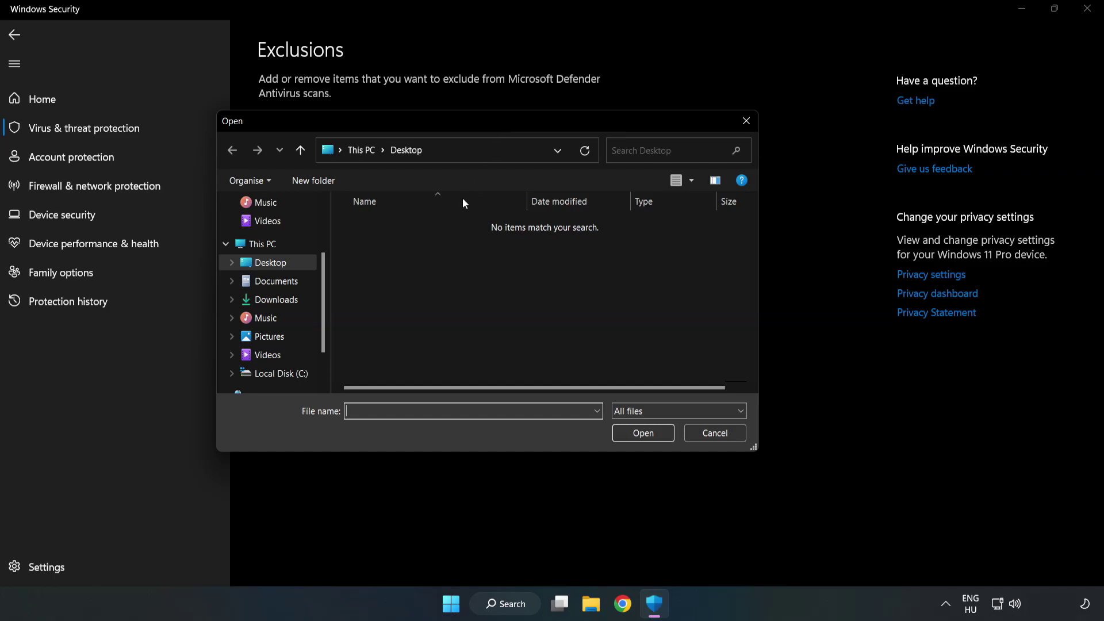
pyautogui.click(282, 374)
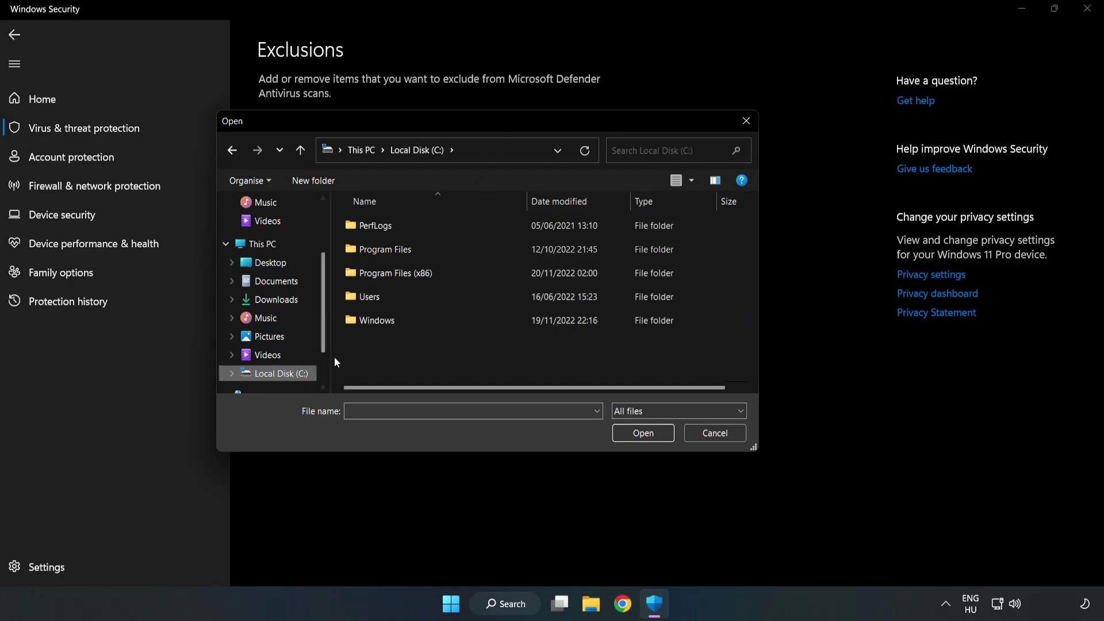
pyautogui.doubleClick(433, 275)
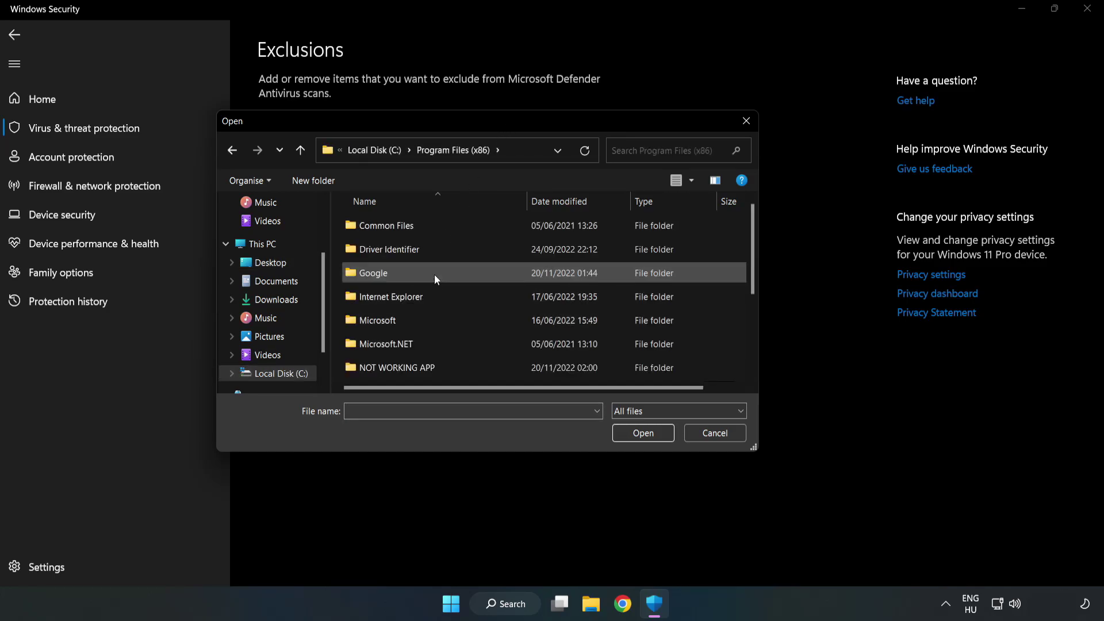
pyautogui.doubleClick(433, 366)
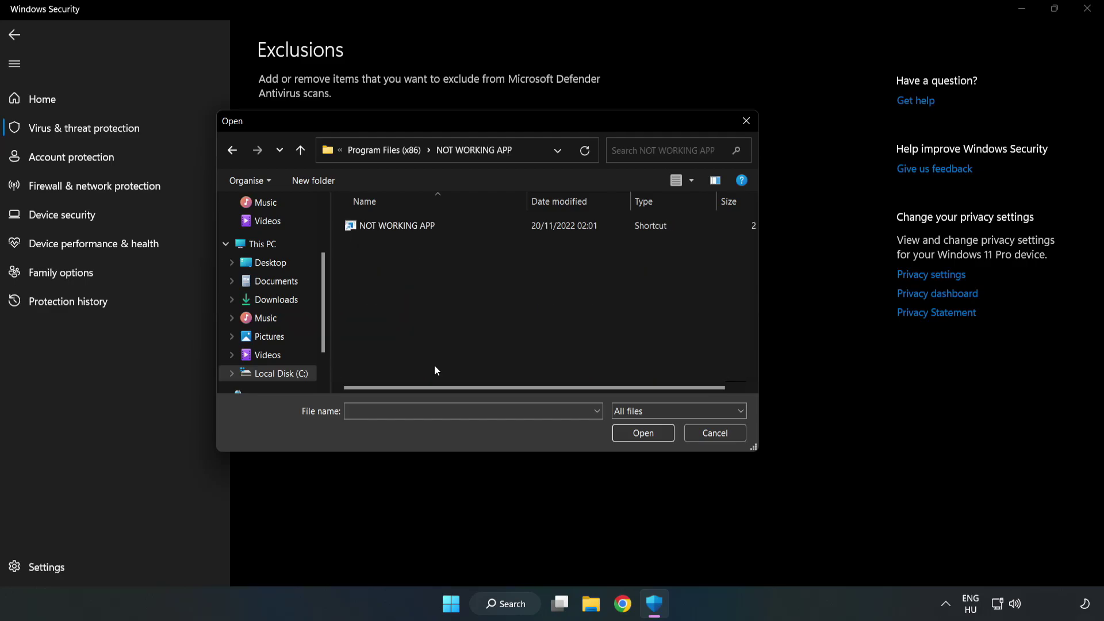
pyautogui.click(389, 225)
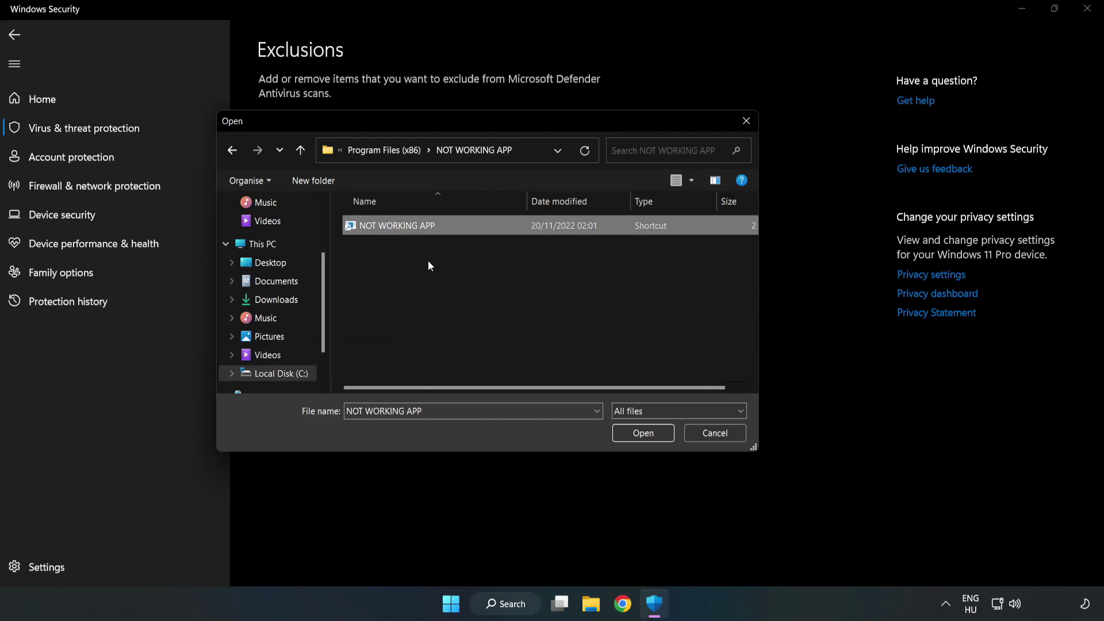
pyautogui.click(636, 436)
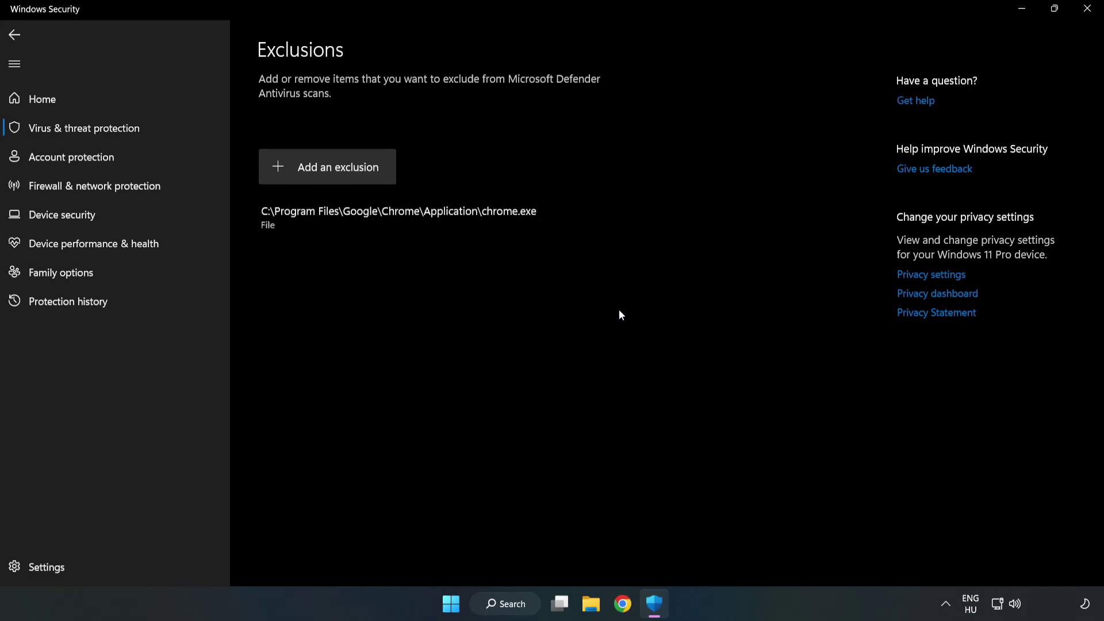
pyautogui.click(1087, 15)
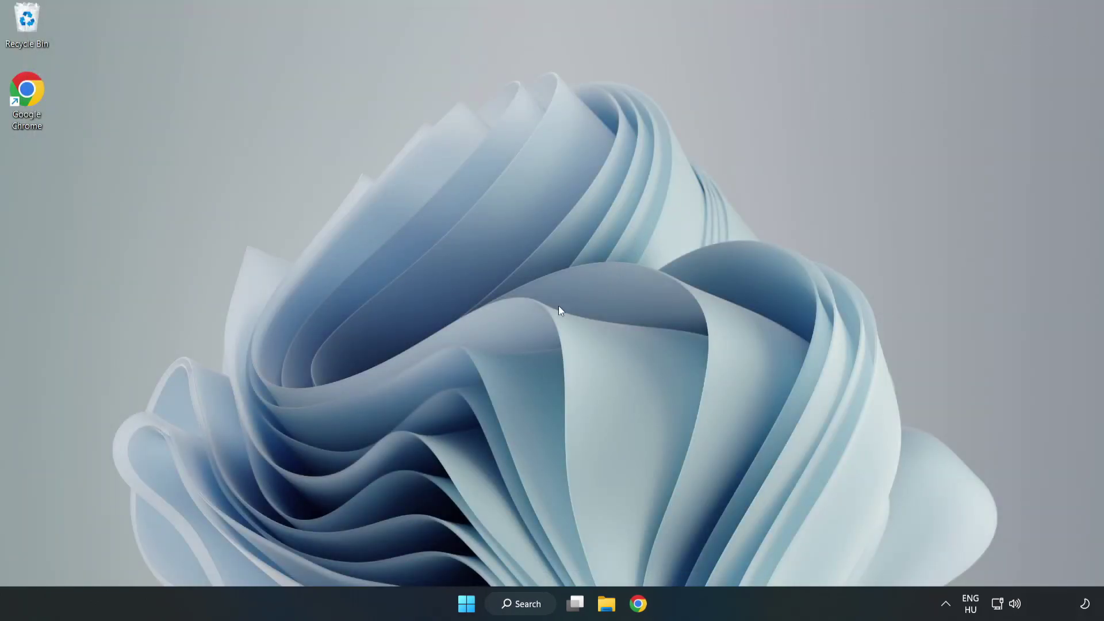
# Step: Bring up the Start menu's power options to prepare for a restart
pyautogui.click(466, 603)
pyautogui.click(731, 554)
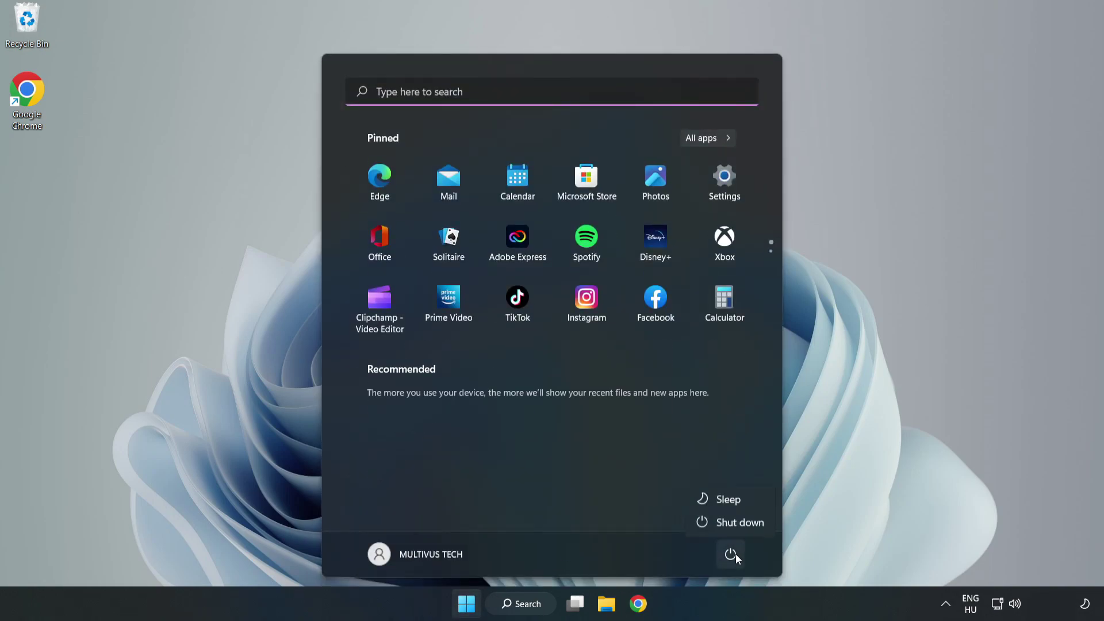